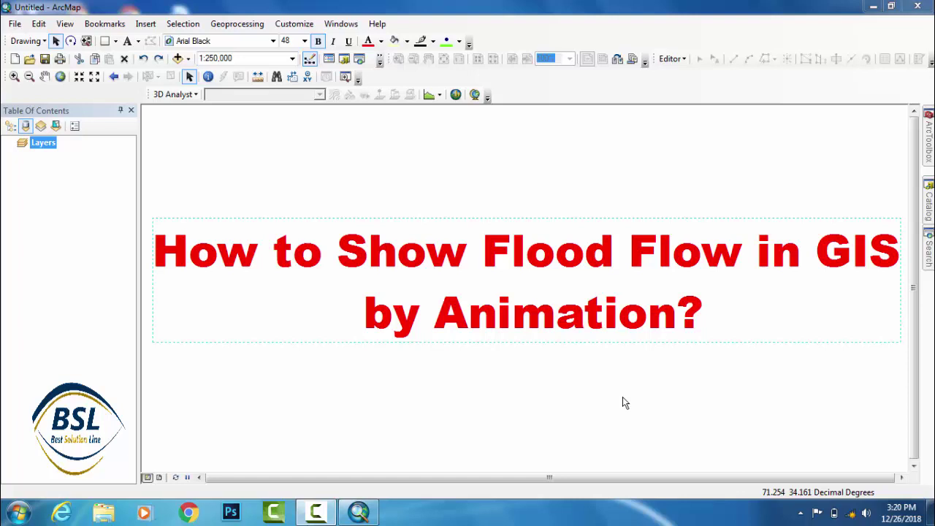
Delete the red title 'How to Show Flood Flow in GIS by Animation?' from the layout
{"action": "right_click", "coordinate": [485, 288]}
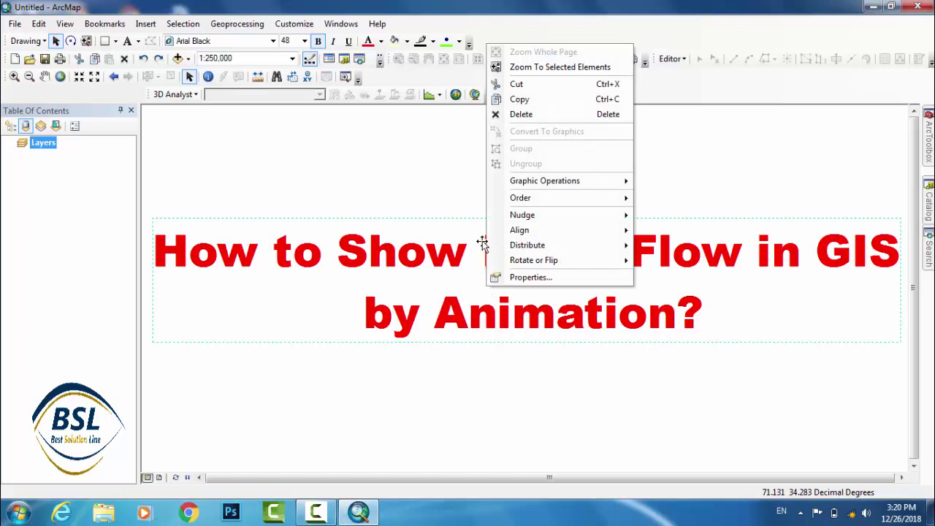
{"action": "left_click", "coordinate": [553, 117]}
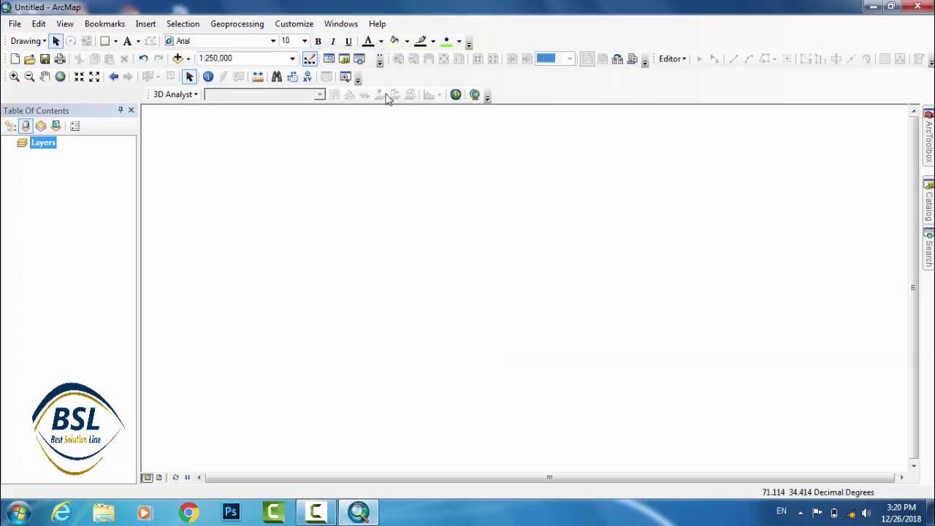
Add the 'tin' dataset from E:\Gis and other files to the map
{"action": "left_click", "coordinate": [179, 60]}
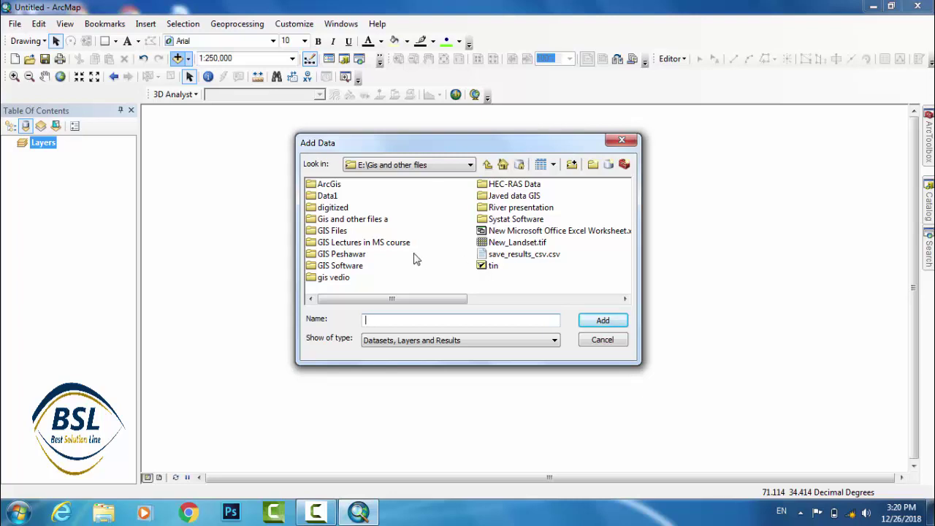
{"action": "left_click", "coordinate": [491, 266]}
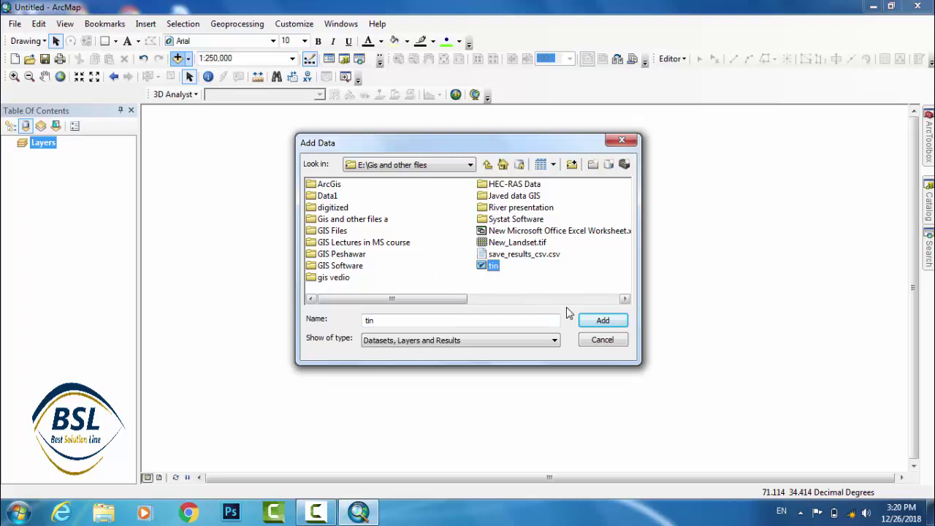
{"action": "left_click", "coordinate": [603, 322]}
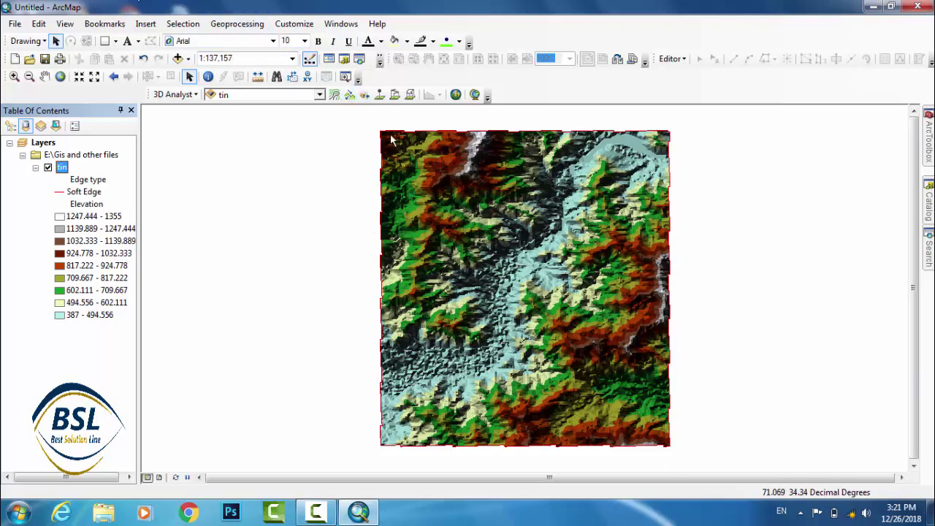
Launch ArcScene from the 3D Analyst toolbar
{"action": "left_click", "coordinate": [456, 95]}
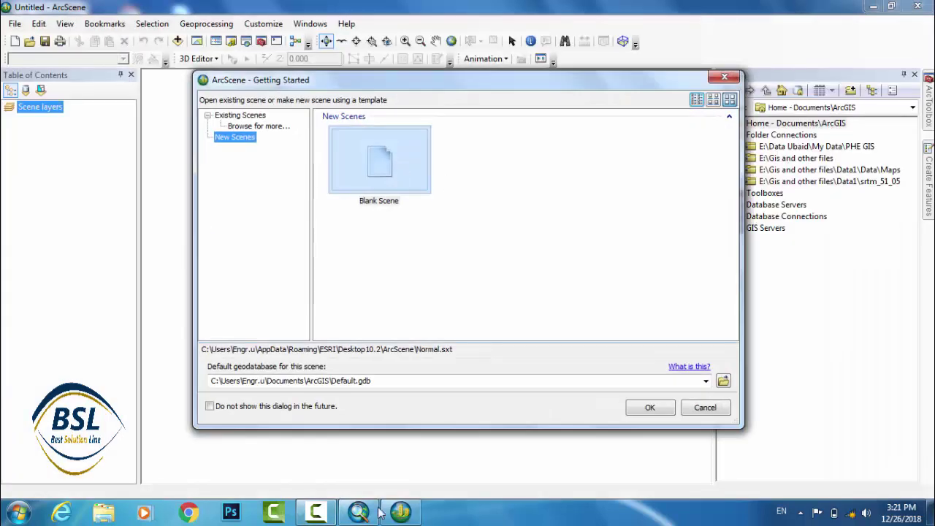
Open a Blank Scene and add the 'tin' dataset to it
{"action": "left_click", "coordinate": [652, 408]}
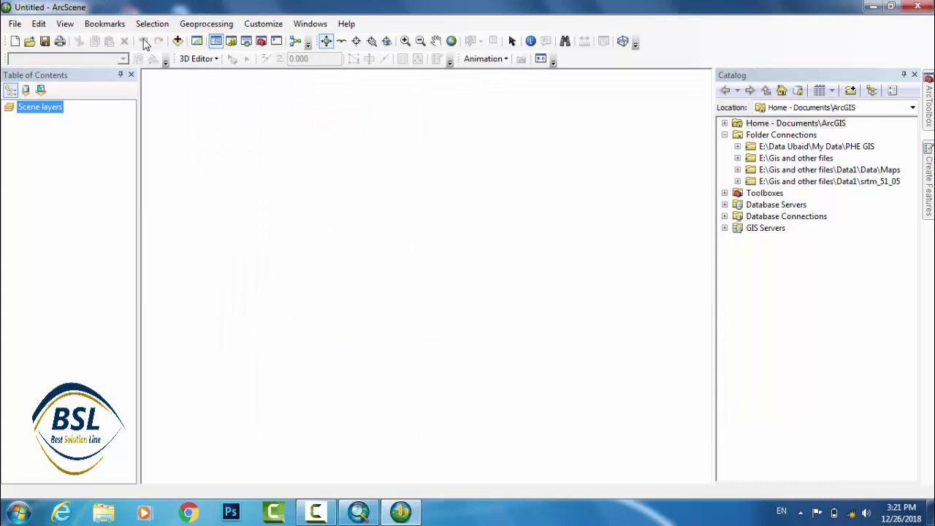
{"action": "left_click", "coordinate": [177, 41]}
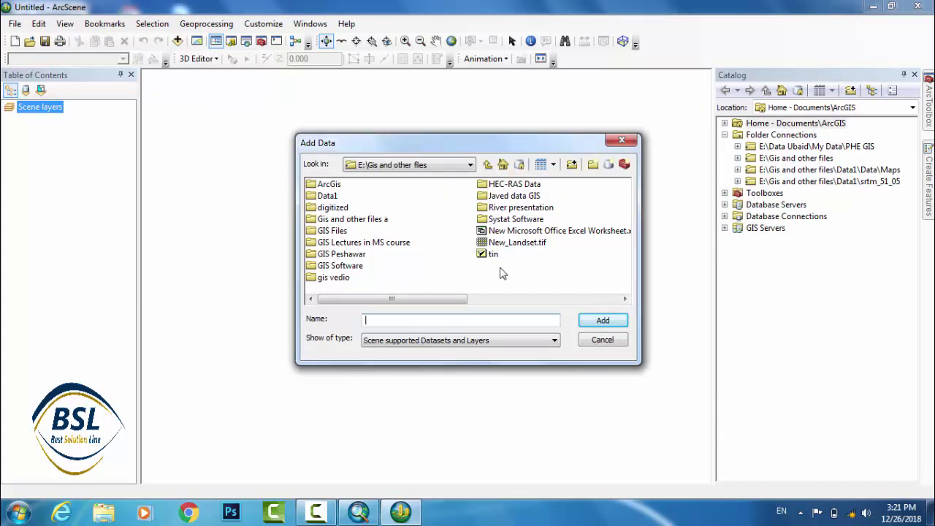
{"action": "left_click", "coordinate": [491, 255]}
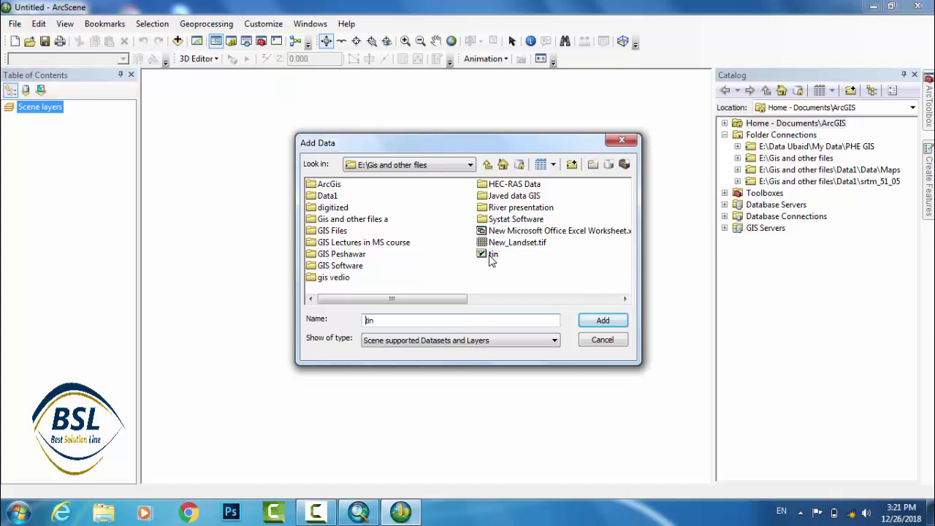
{"action": "left_click", "coordinate": [602, 320]}
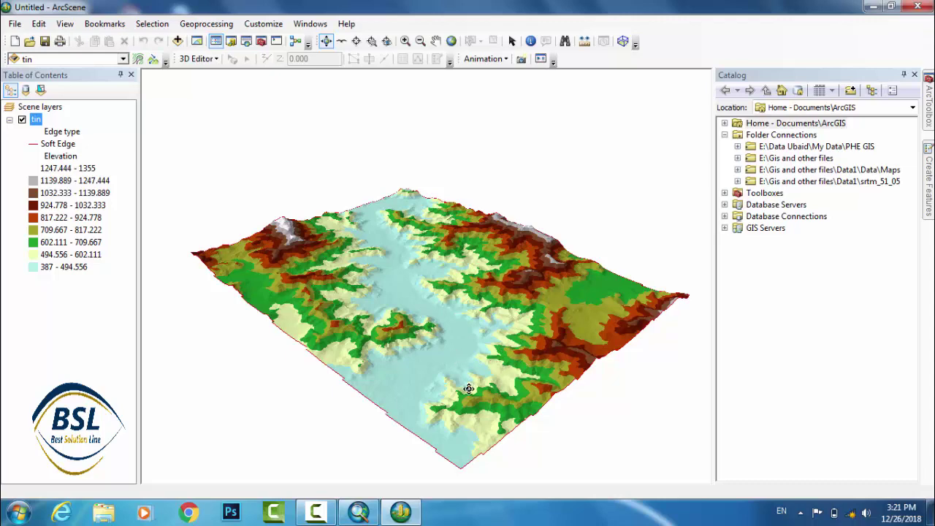
Rotate the terrain from a low oblique view to a steep, nearly overhead angle
{"action": "left_click_drag", "start_coordinate": [467, 388], "coordinate": [595, 363]}
{"action": "left_click_drag", "start_coordinate": [250, 308], "coordinate": [436, 373]}
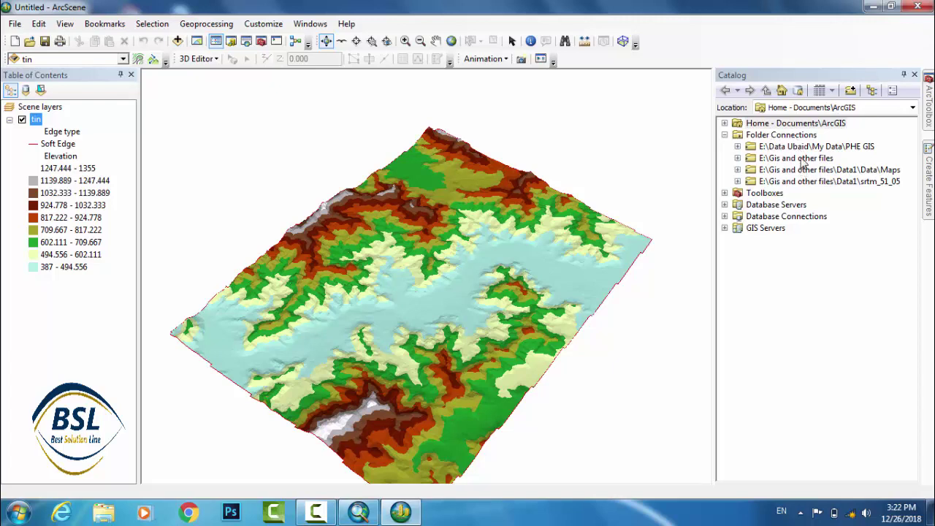
Expand E:\Gis and other files and choose New > Shapefile on the digitized folder
{"action": "left_click", "coordinate": [802, 159]}
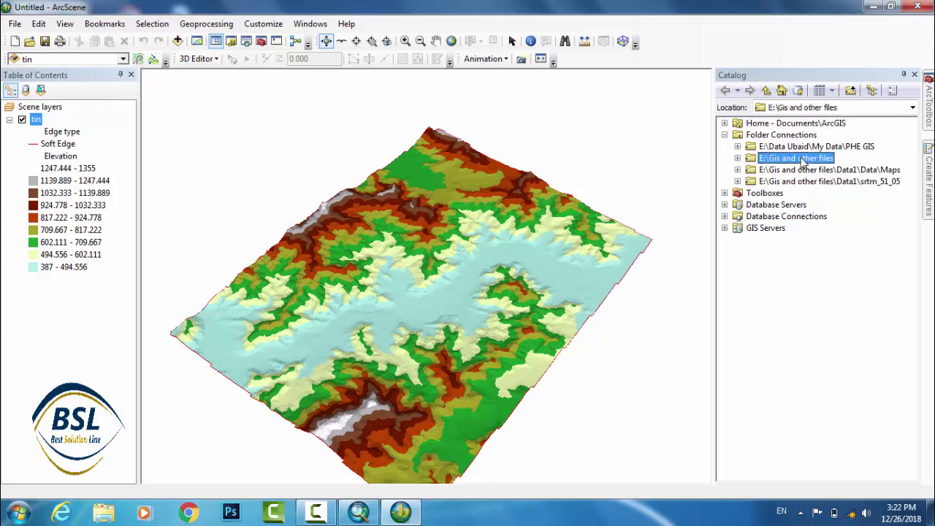
{"action": "left_click", "coordinate": [738, 158]}
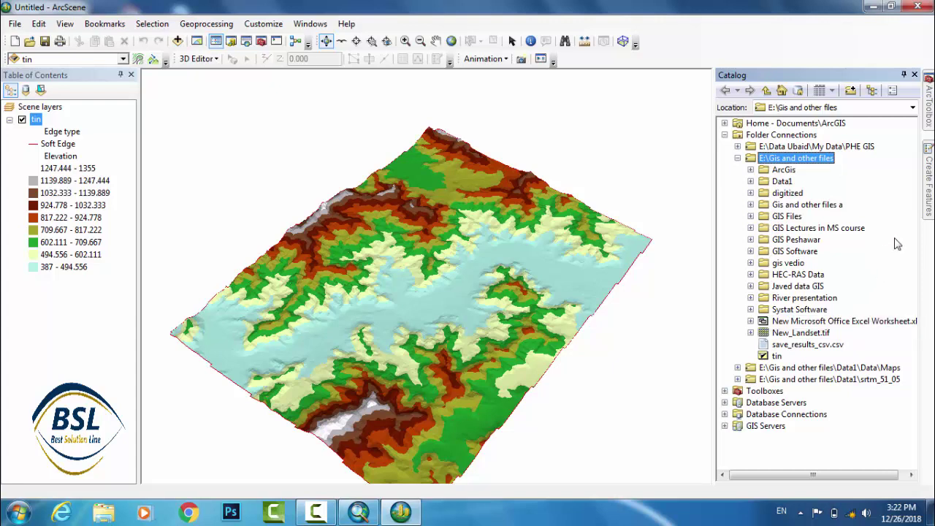
{"action": "right_click", "coordinate": [847, 191]}
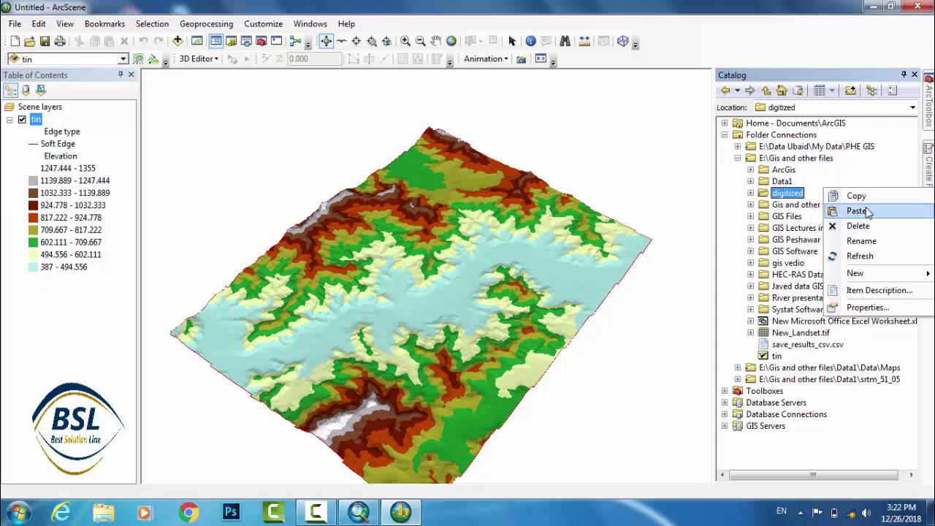
{"action": "mouse_move", "coordinate": [856, 273]}
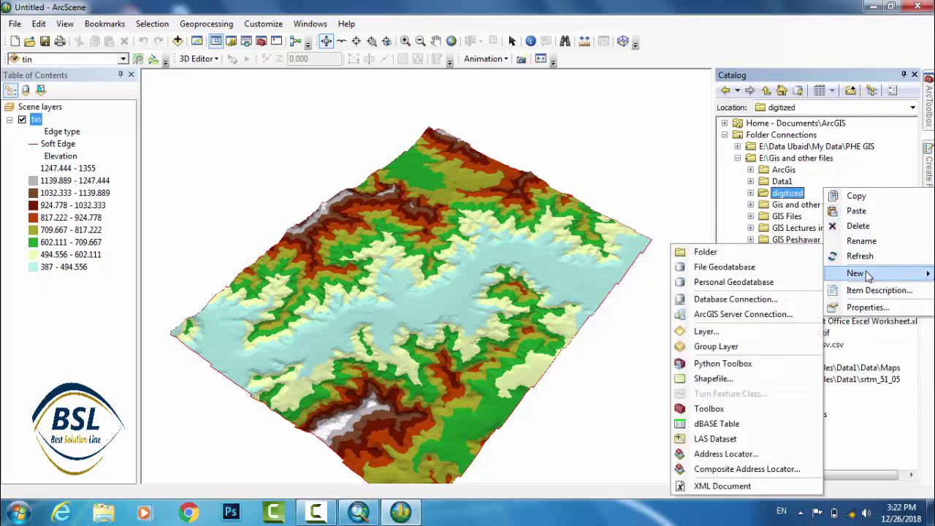
{"action": "left_click", "coordinate": [726, 380]}
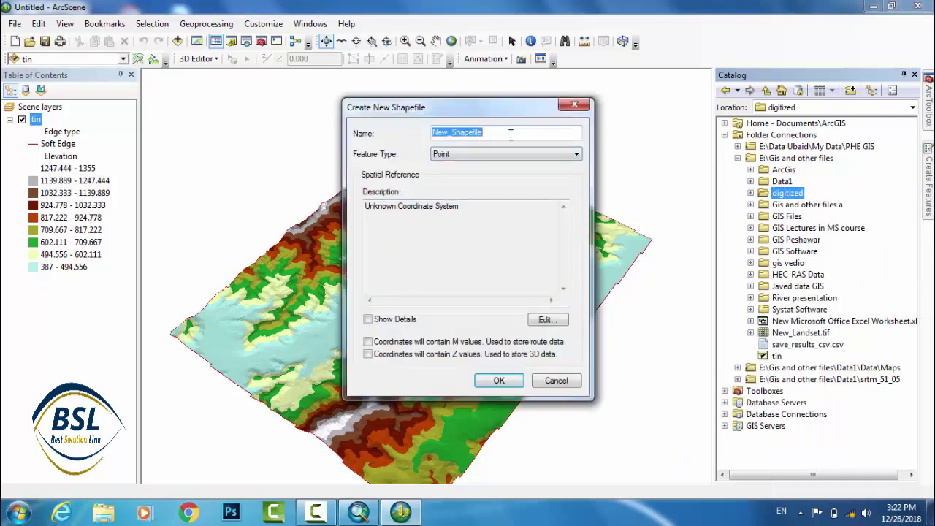
Name the shapefile River_flow with Polygon feature type and open its coordinate-system settings
{"action": "type", "text": "River_flow"}
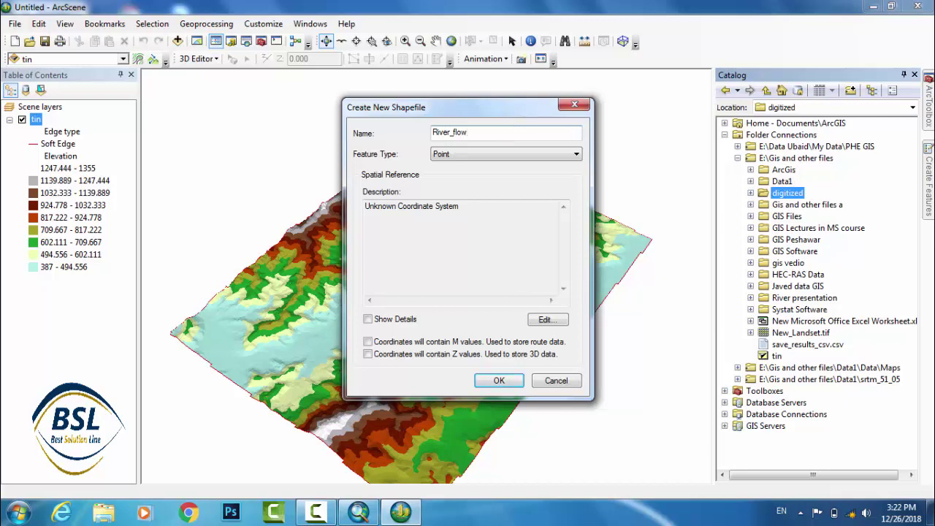
{"action": "left_click", "coordinate": [539, 154]}
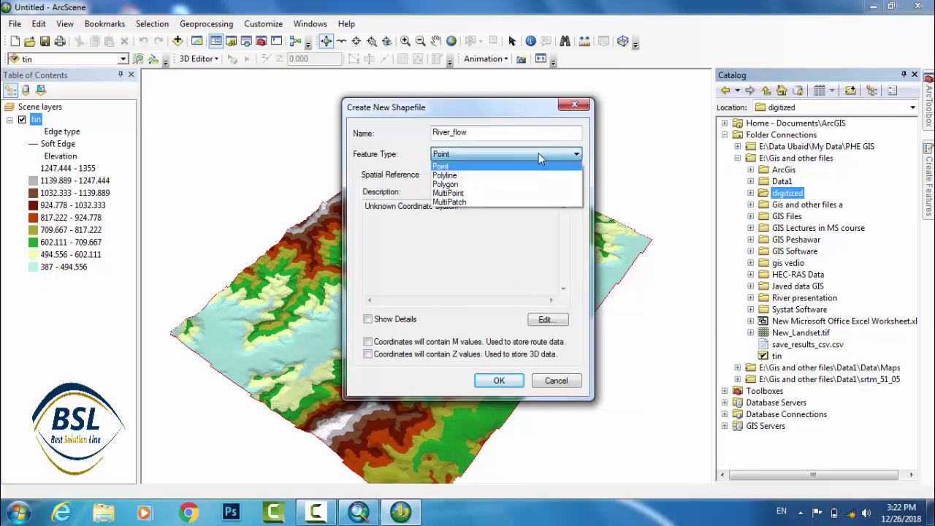
{"action": "left_click", "coordinate": [505, 184]}
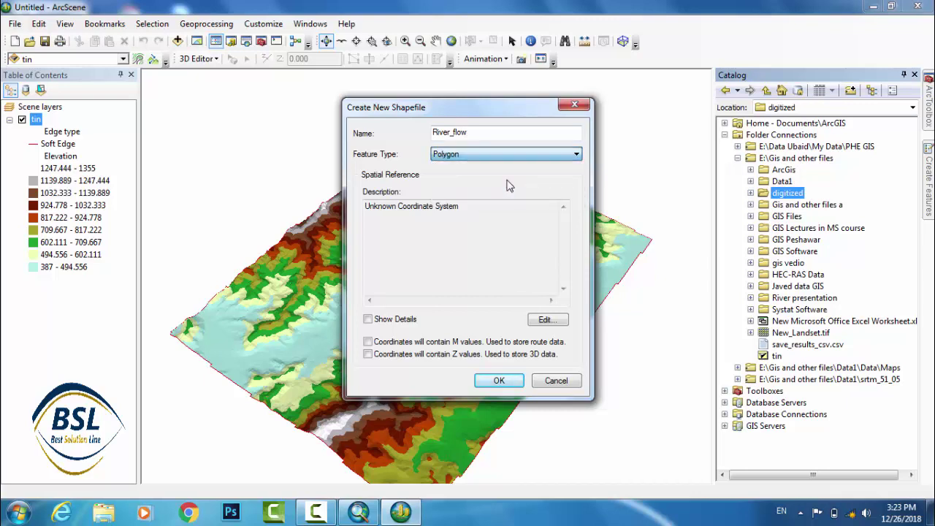
{"action": "left_click", "coordinate": [546, 319]}
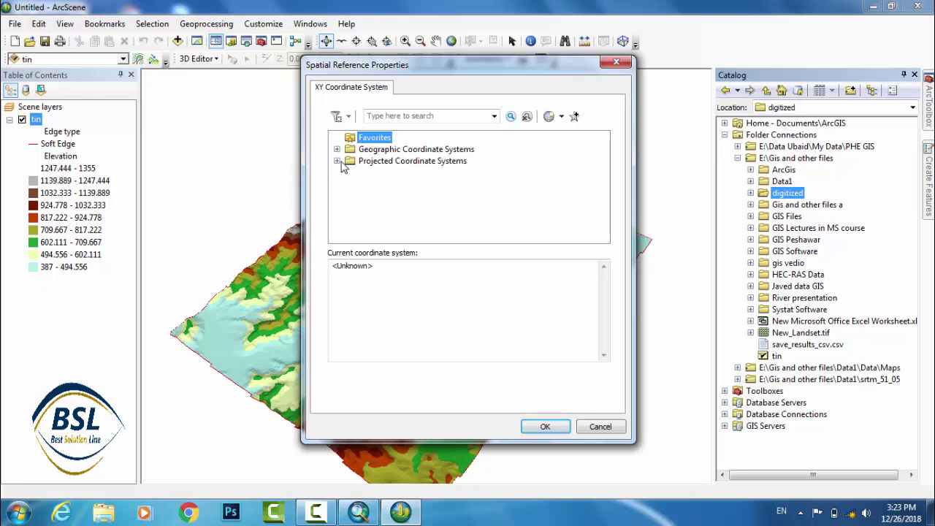
Browse to Projected Coordinate Systems > UTM > WGS 1984 > Northern Hemisphere
{"action": "left_click", "coordinate": [338, 161]}
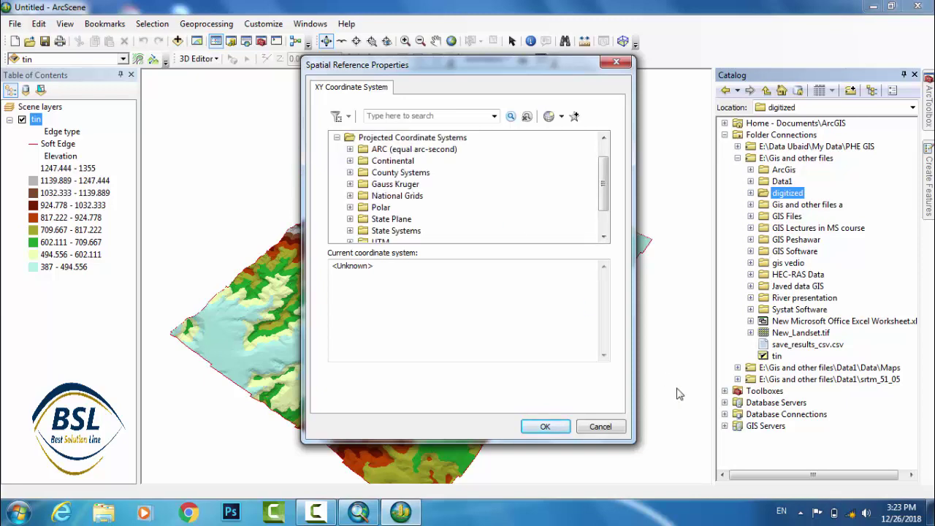
{"action": "left_click", "coordinate": [603, 236]}
{"action": "left_click", "coordinate": [603, 236]}
{"action": "left_click", "coordinate": [382, 219]}
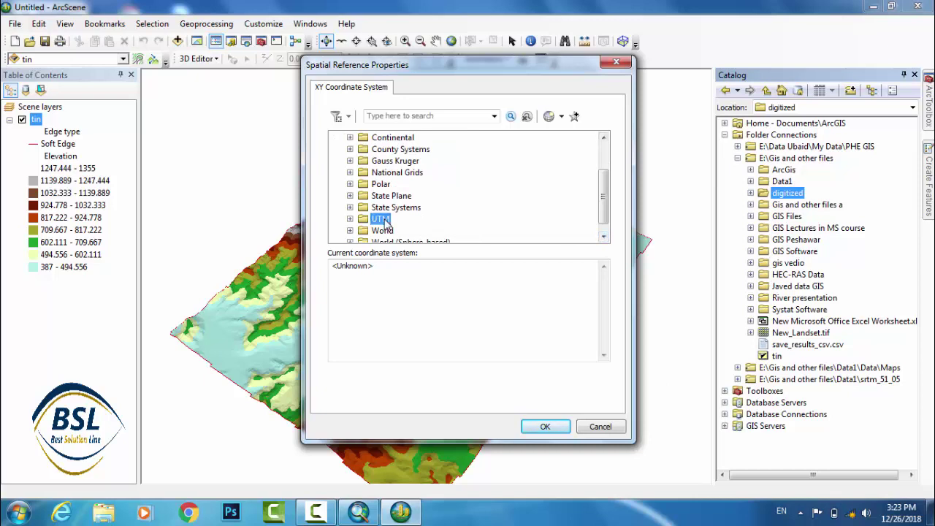
{"action": "left_click", "coordinate": [351, 219]}
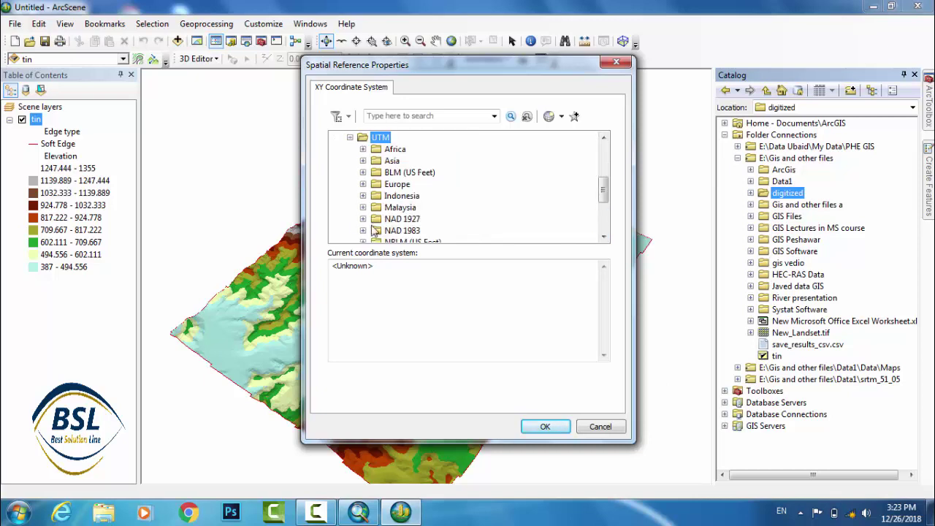
{"action": "left_click", "coordinate": [603, 238]}
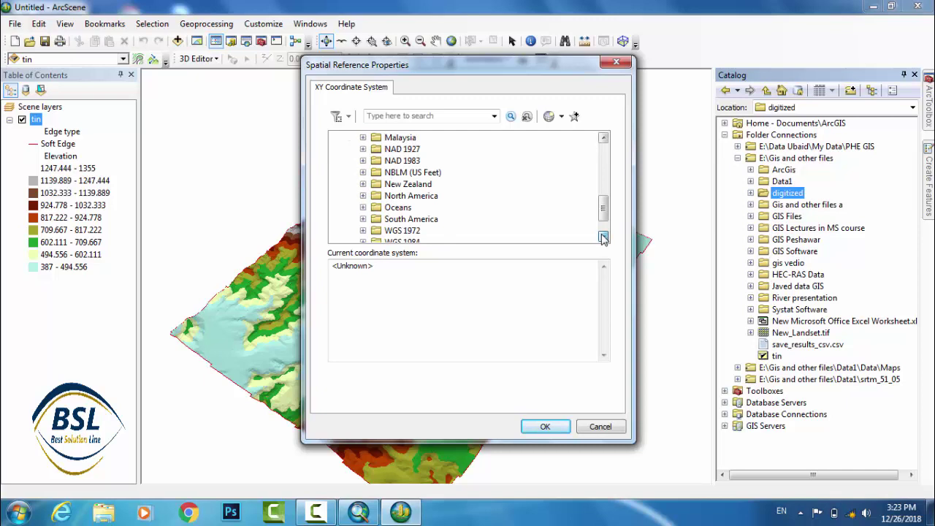
{"action": "left_click", "coordinate": [411, 209]}
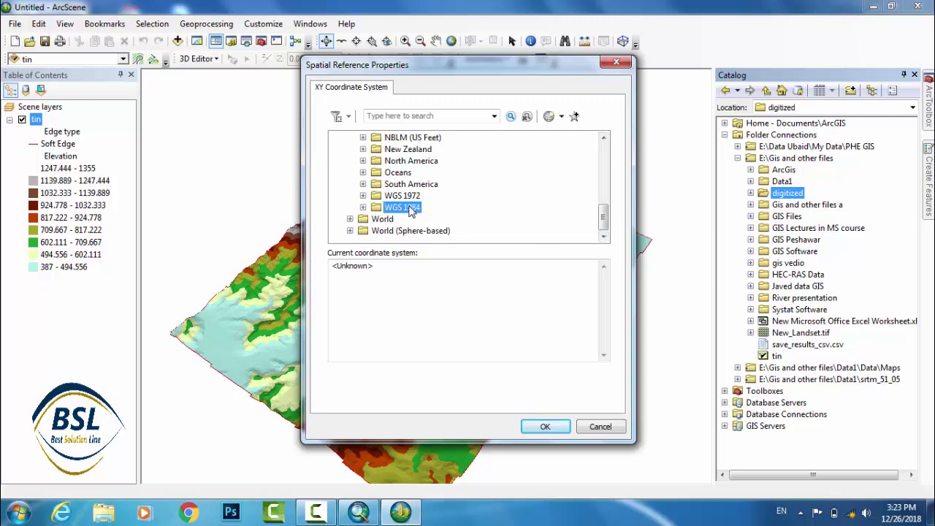
{"action": "left_click", "coordinate": [363, 208]}
{"action": "left_click", "coordinate": [445, 221]}
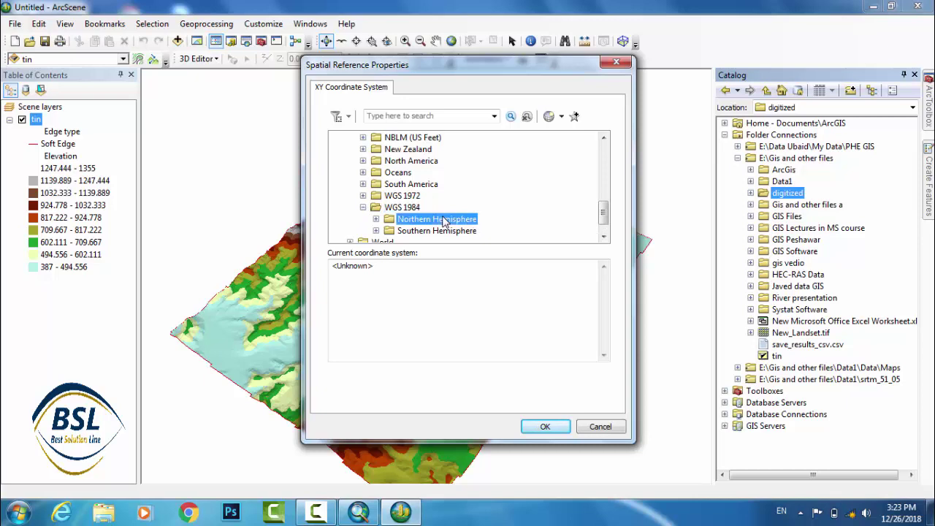
{"action": "left_click", "coordinate": [376, 220]}
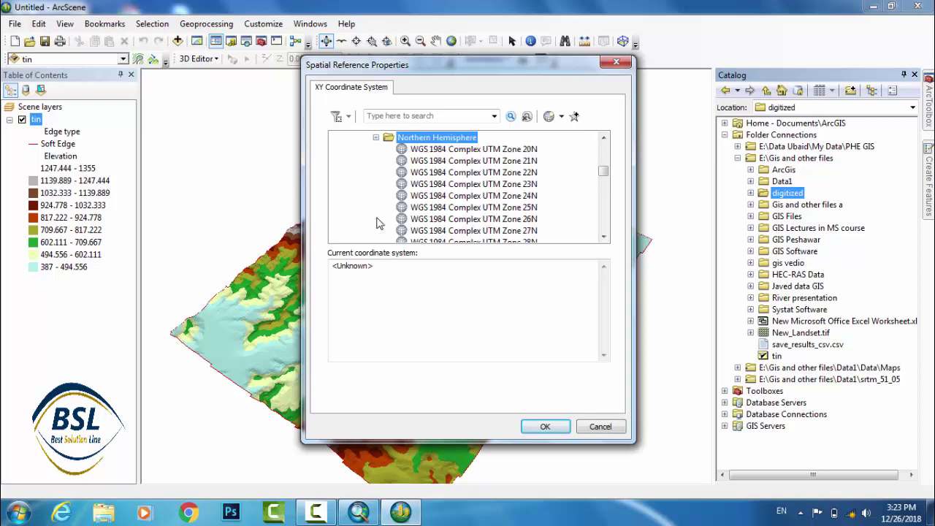
Select WGS 1984 UTM Zone 43N and confirm it as the coordinate system
{"action": "left_click", "coordinate": [602, 237]}
{"action": "left_click", "coordinate": [603, 238]}
{"action": "left_click", "coordinate": [602, 238]}
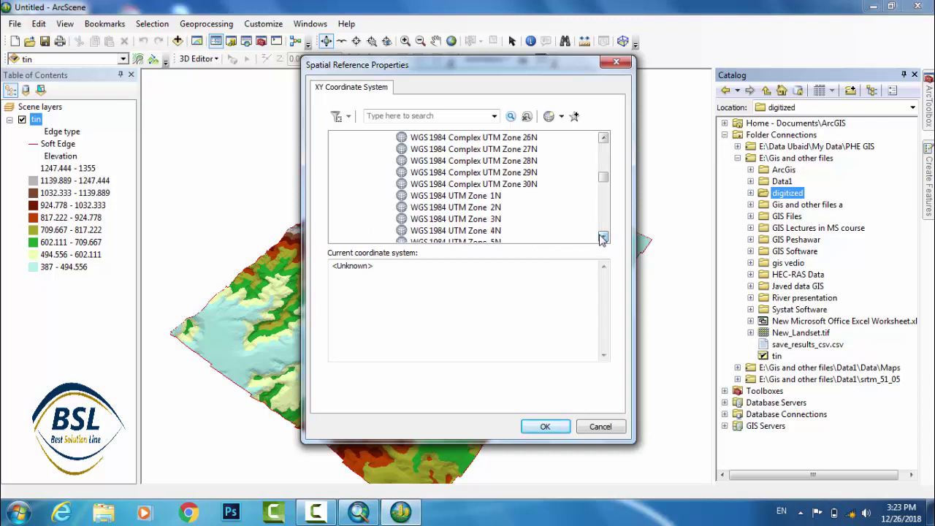
{"action": "left_click", "coordinate": [602, 237]}
{"action": "left_click", "coordinate": [603, 238]}
{"action": "left_click", "coordinate": [602, 238]}
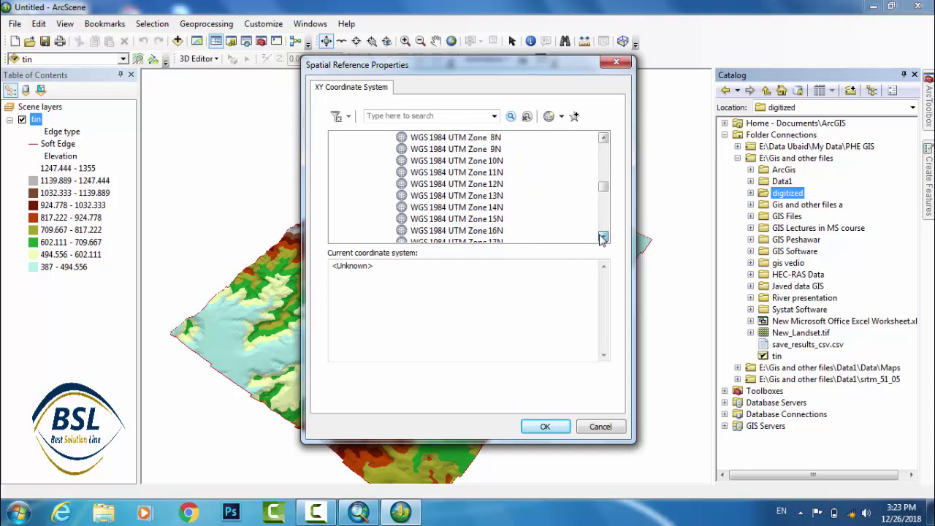
{"action": "left_click", "coordinate": [602, 237]}
{"action": "left_click", "coordinate": [602, 237]}
{"action": "left_click", "coordinate": [602, 238]}
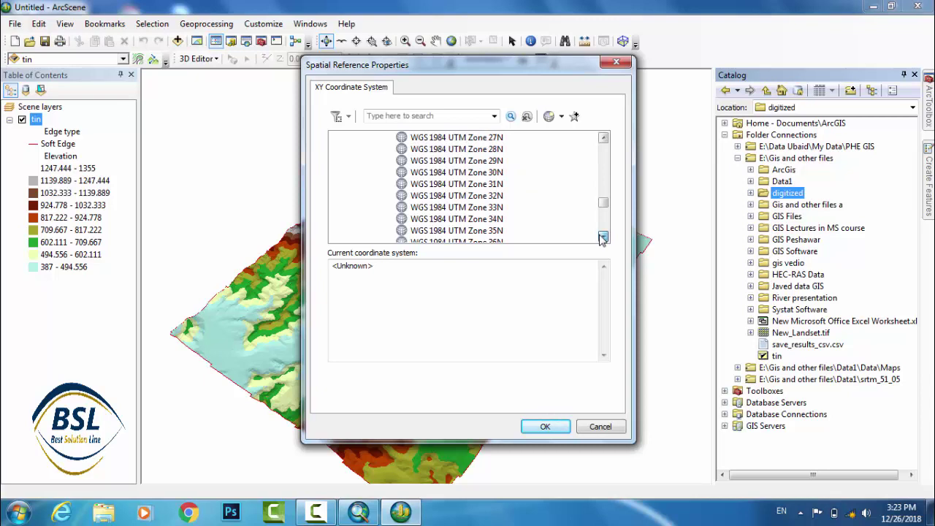
{"action": "left_click", "coordinate": [603, 237]}
{"action": "left_click", "coordinate": [603, 237]}
{"action": "left_click", "coordinate": [602, 237]}
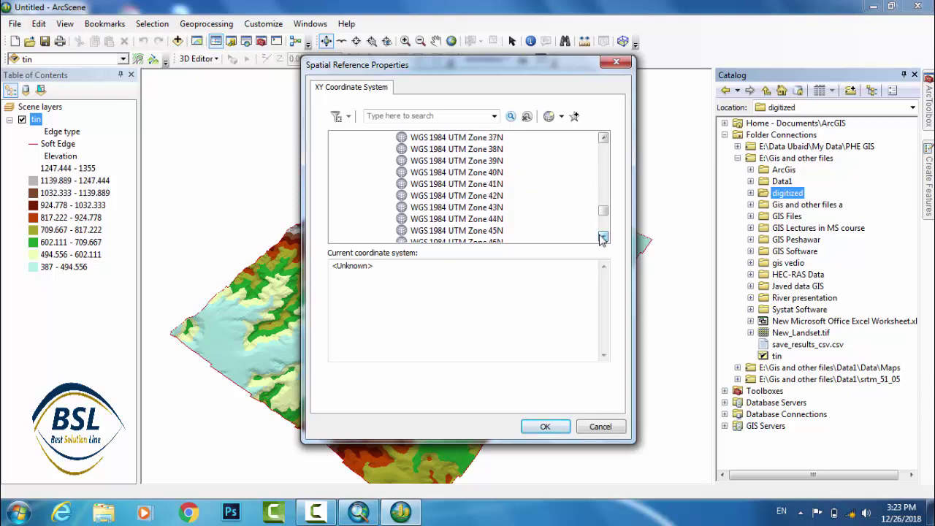
{"action": "left_click", "coordinate": [480, 208]}
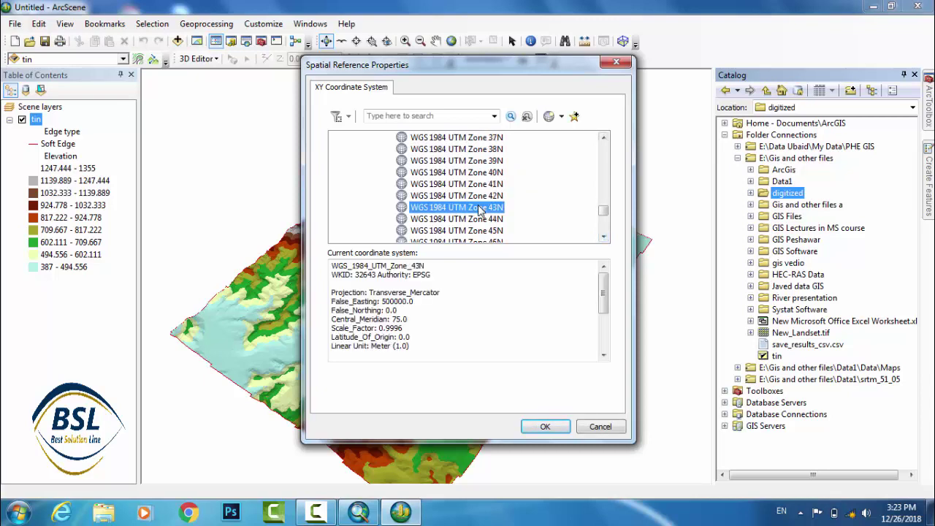
{"action": "left_click", "coordinate": [547, 428]}
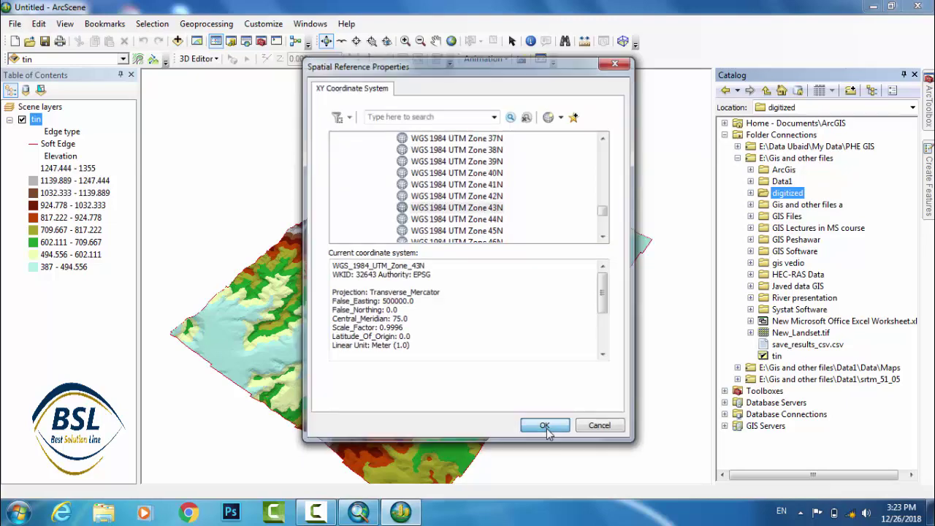
Create River_flow.shp and add it from the digitized folder to the scene
{"action": "left_click", "coordinate": [502, 381]}
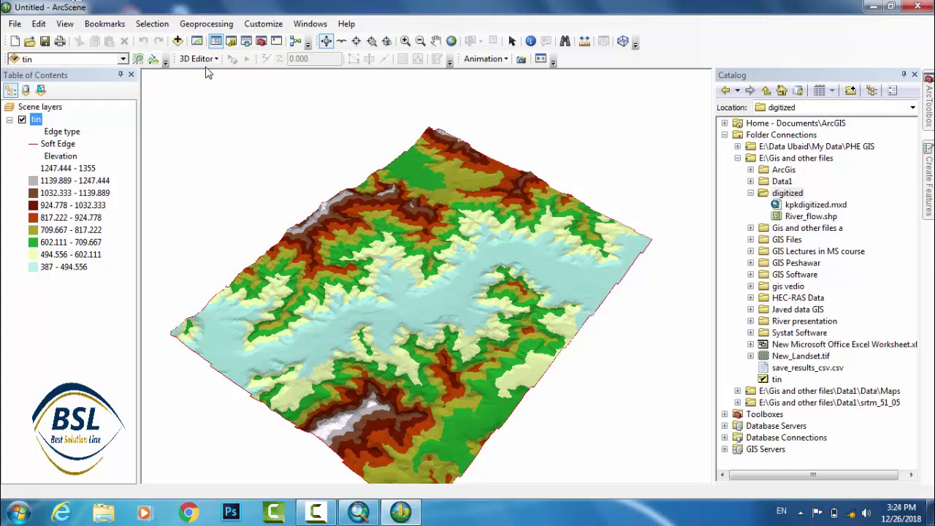
{"action": "left_click", "coordinate": [177, 42]}
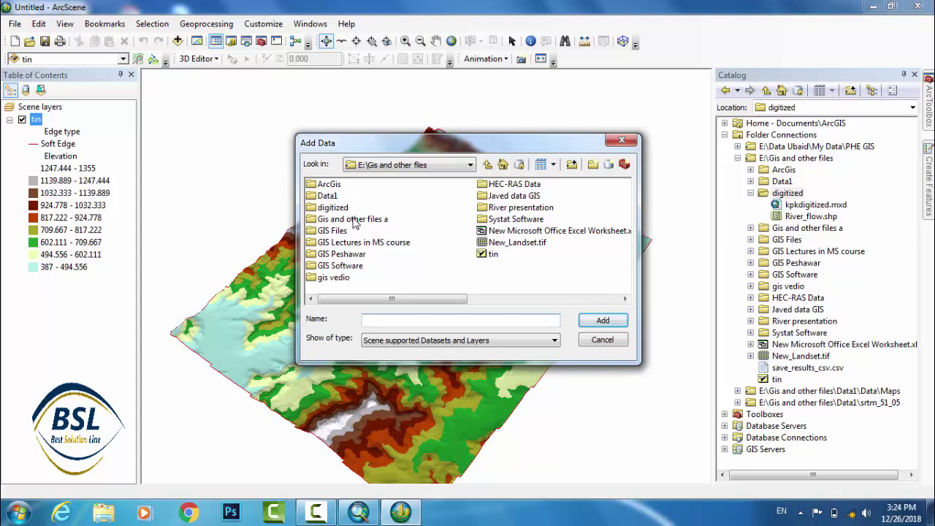
{"action": "left_click", "coordinate": [314, 208]}
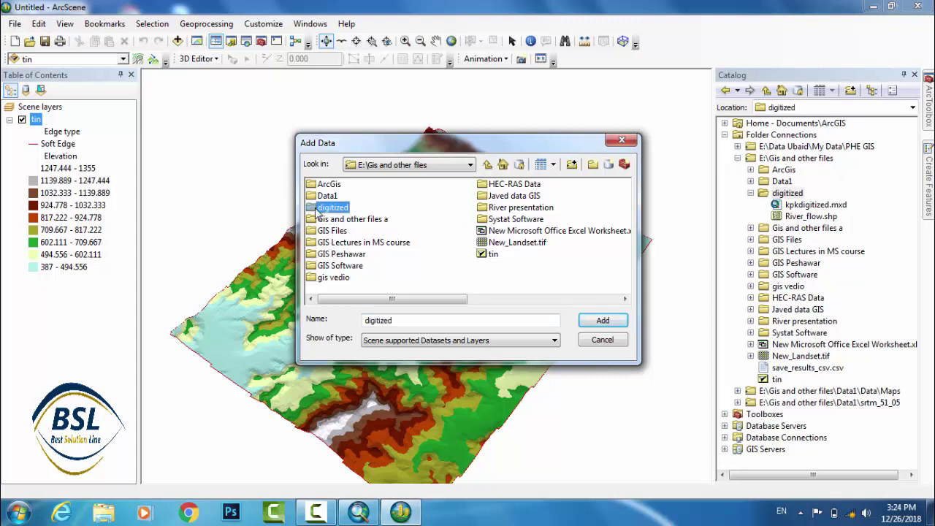
{"action": "left_click", "coordinate": [612, 322]}
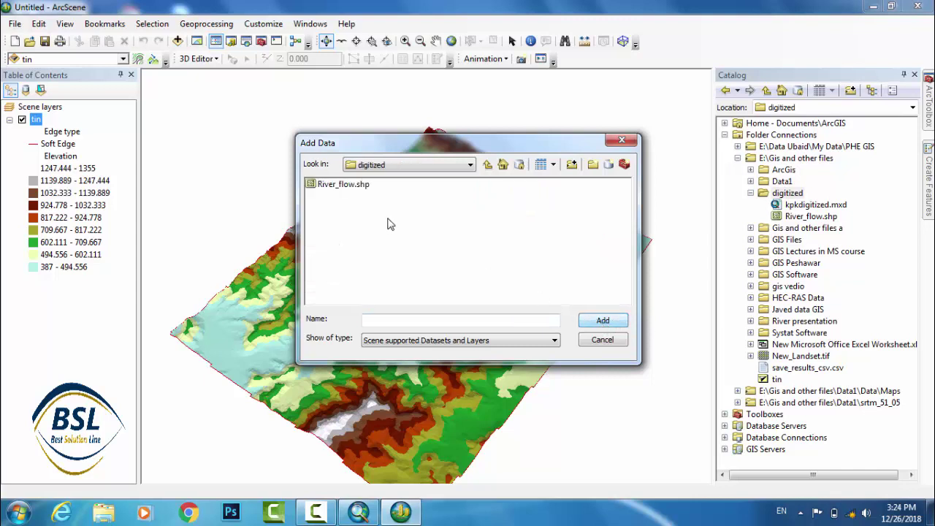
{"action": "left_click", "coordinate": [358, 186]}
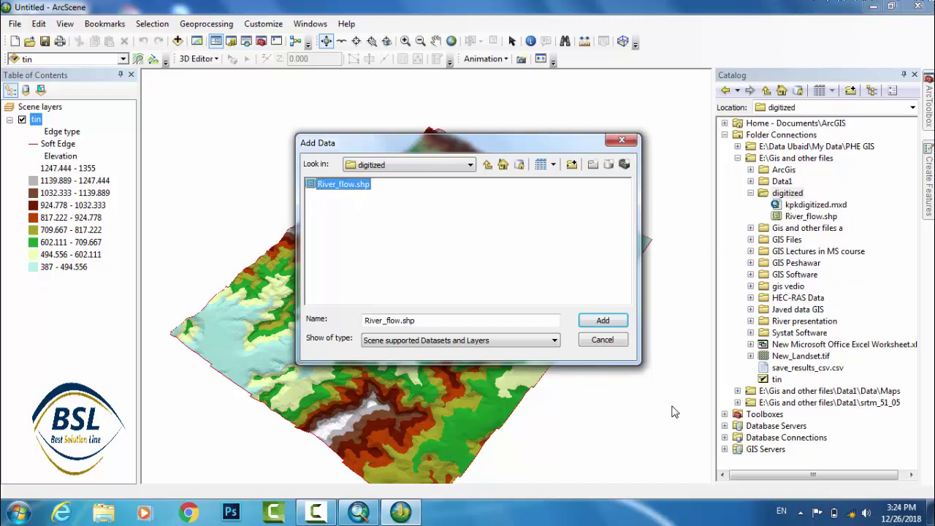
{"action": "left_click", "coordinate": [596, 327]}
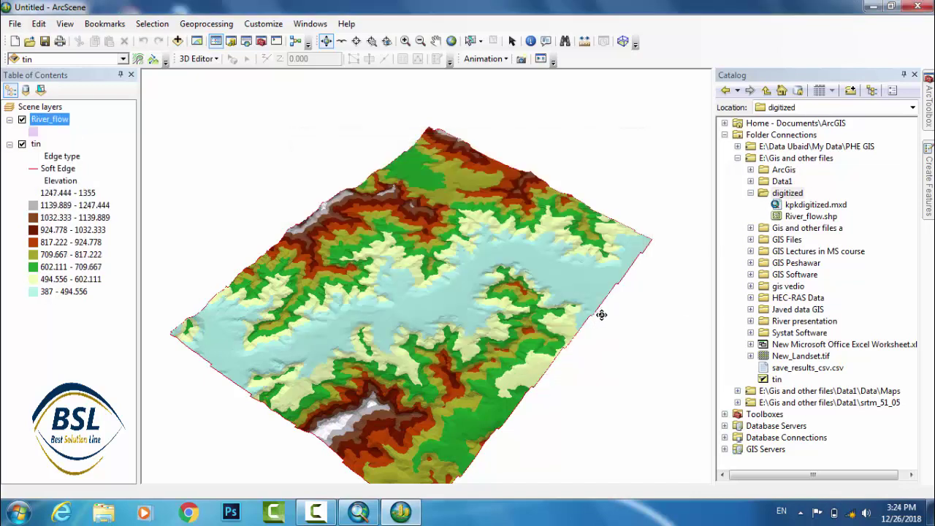
Give River_flow the Water Body symbol with a light blue fill
{"action": "left_click", "coordinate": [34, 132]}
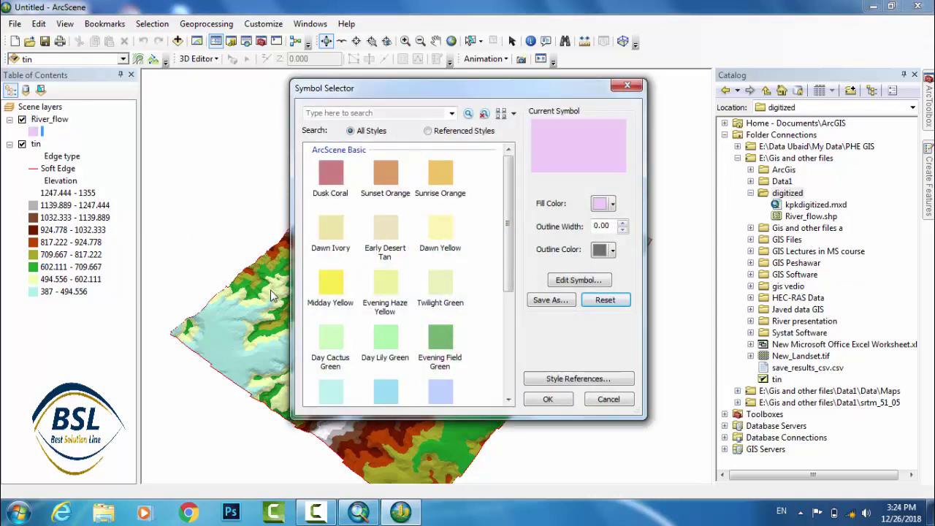
{"action": "left_click", "coordinate": [509, 400]}
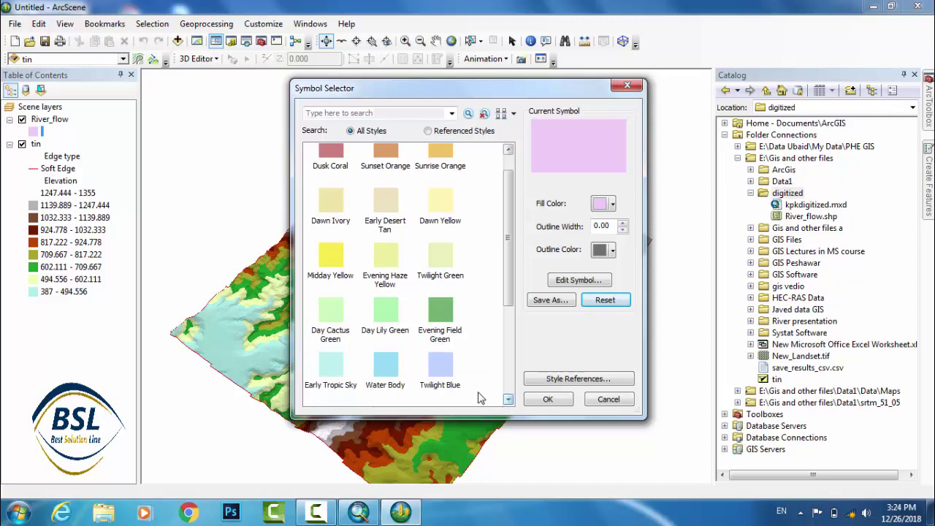
{"action": "left_click", "coordinate": [383, 368]}
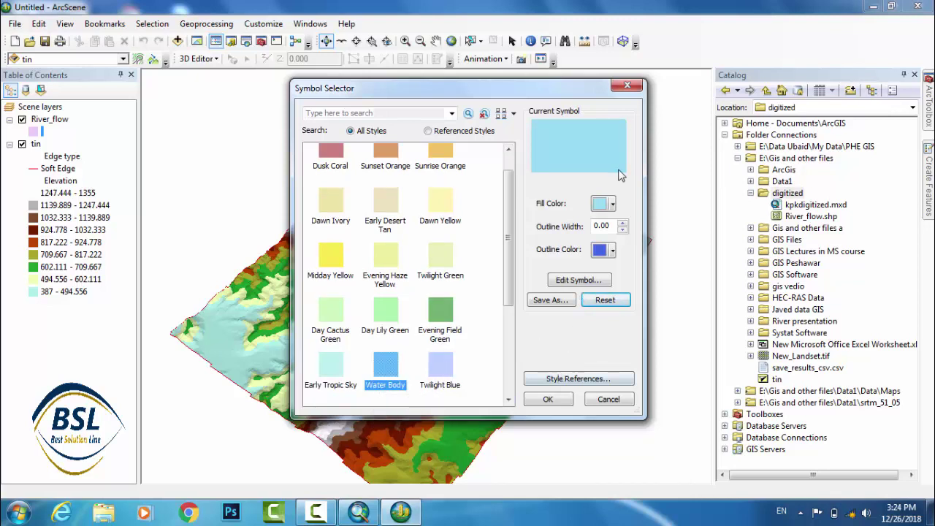
{"action": "left_click", "coordinate": [613, 204]}
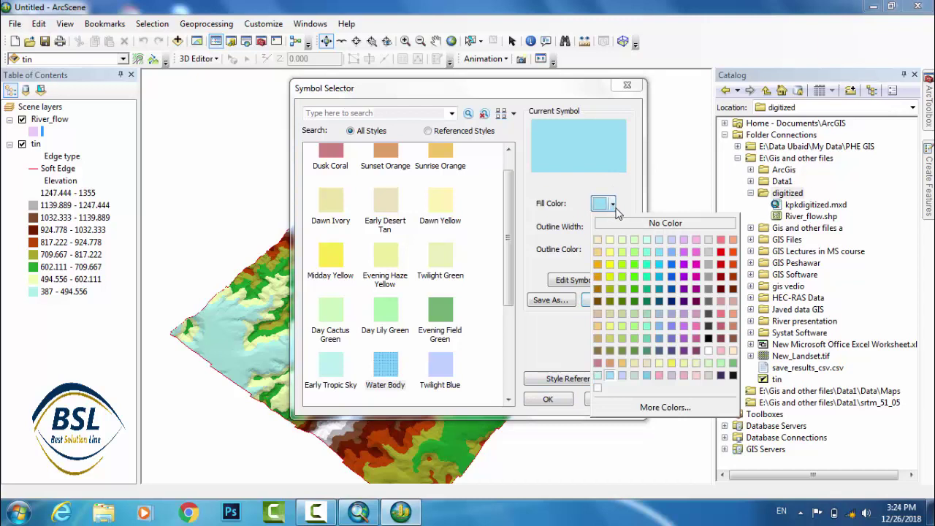
{"action": "left_click", "coordinate": [659, 265]}
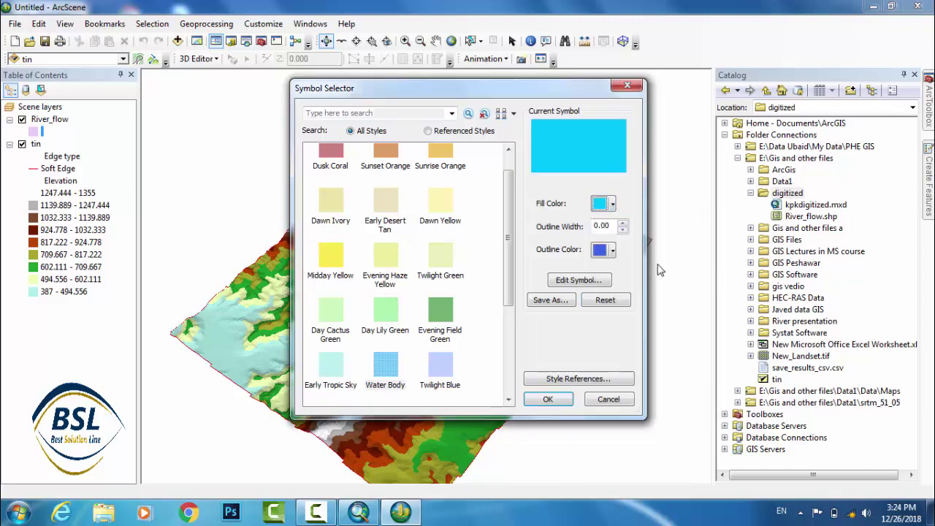
{"action": "left_click", "coordinate": [612, 205]}
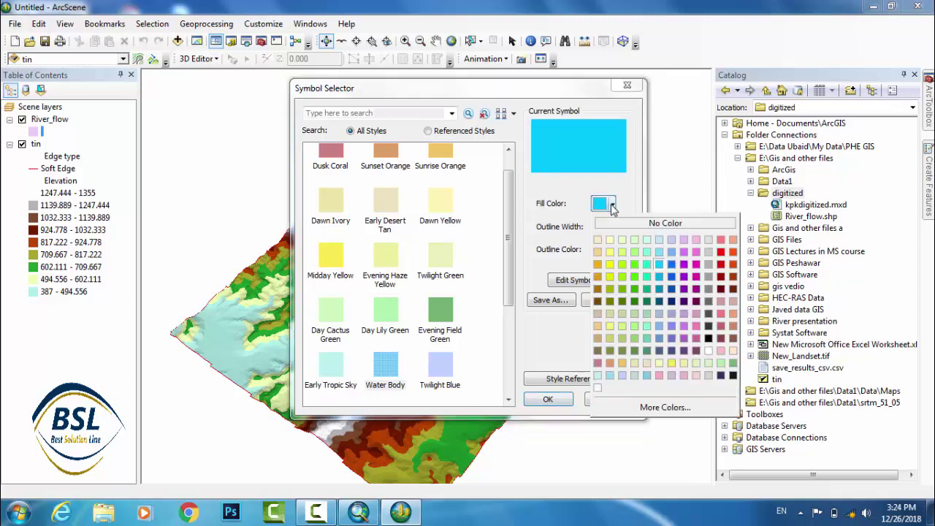
{"action": "left_click", "coordinate": [659, 254]}
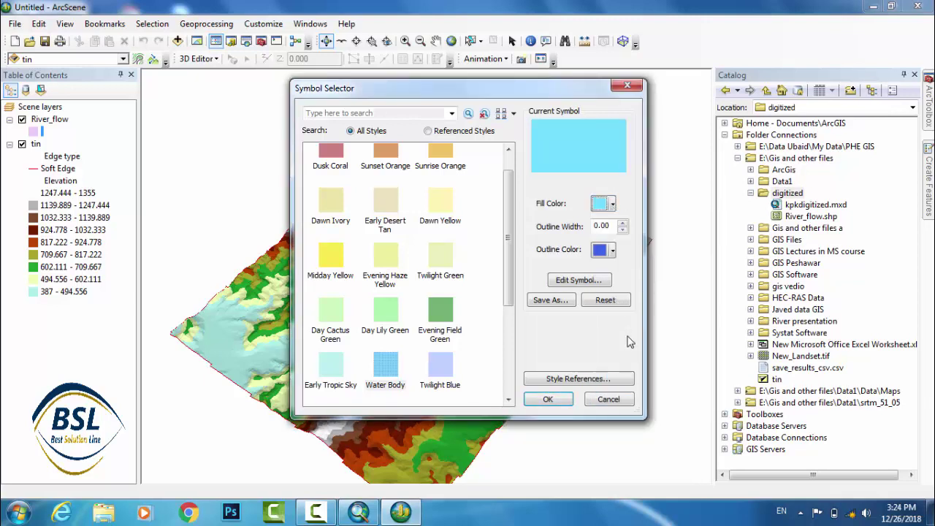
{"action": "left_click", "coordinate": [542, 400]}
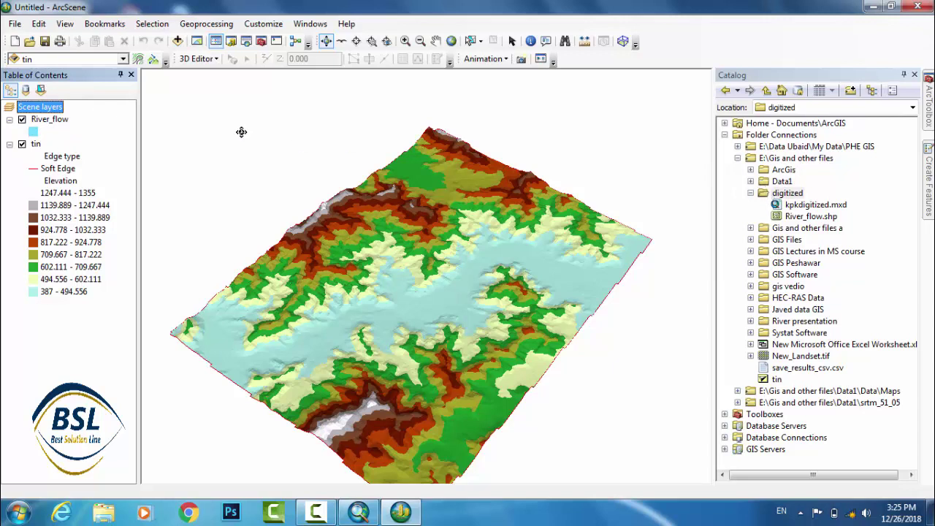
Start a 3D Editor session and pick the River_flow template with the Polygon construction tool
{"action": "left_click", "coordinate": [197, 59]}
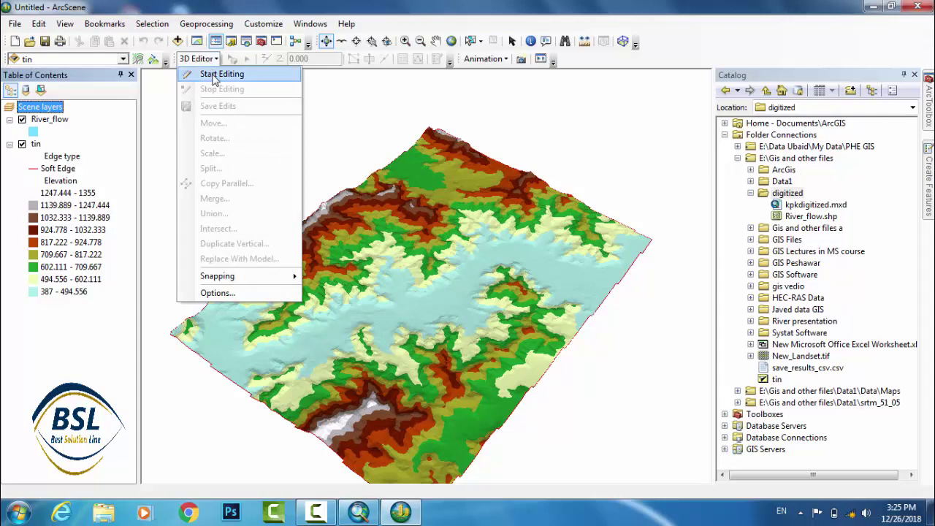
{"action": "left_click", "coordinate": [220, 74]}
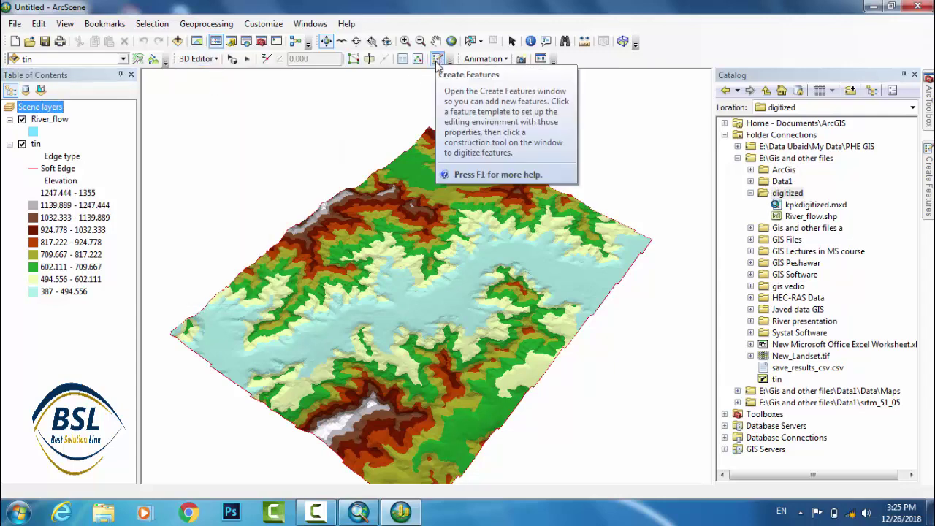
{"action": "left_click", "coordinate": [438, 59]}
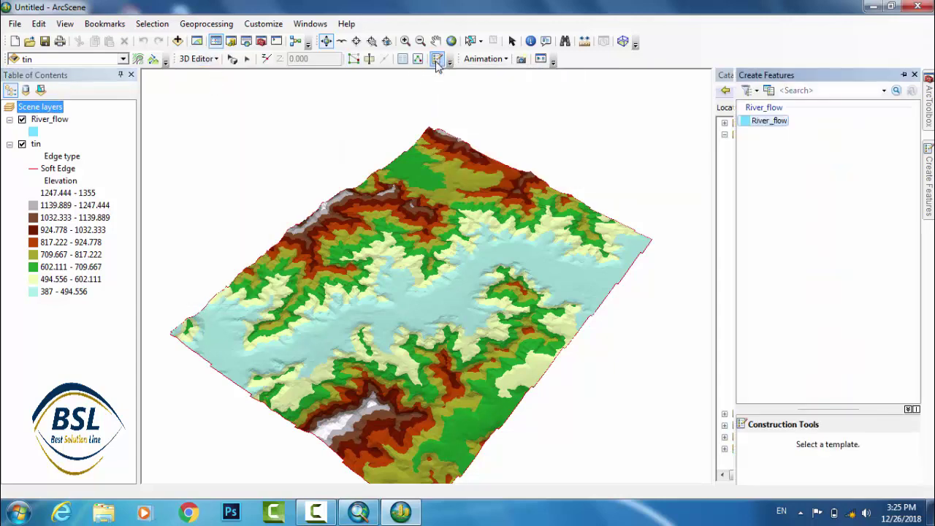
{"action": "left_click", "coordinate": [755, 126]}
{"action": "left_click", "coordinate": [774, 473]}
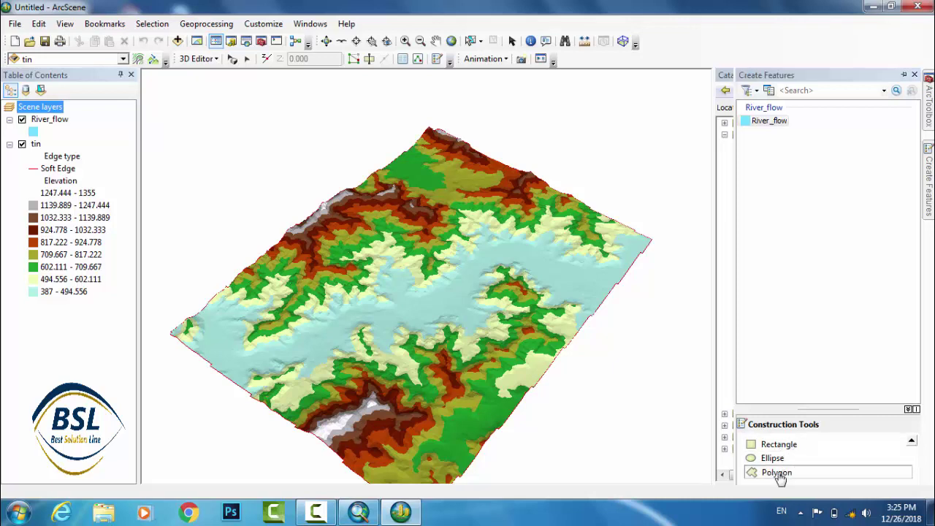
{"action": "left_click", "coordinate": [782, 475]}
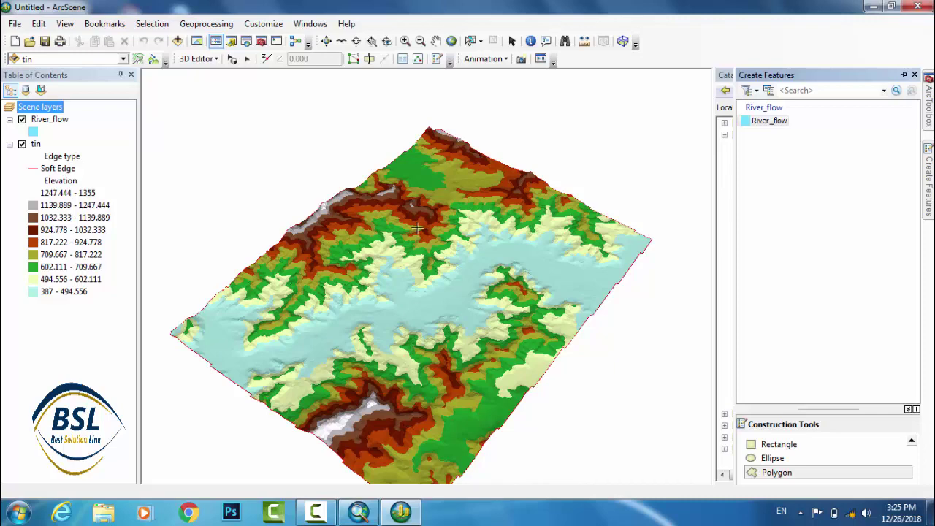
Digitize a River_flow polygon through the terrain's bottom, right, top and left corners and finish the sketch
{"action": "scroll", "coordinate": [418, 220], "scroll_direction": "up", "scroll_amount": 2}
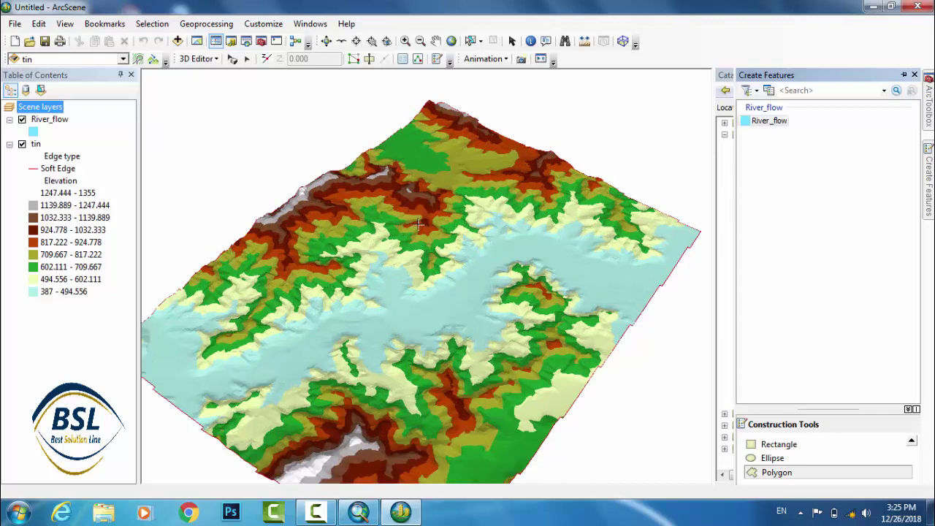
{"action": "scroll", "coordinate": [419, 225], "scroll_direction": "down", "scroll_amount": 4}
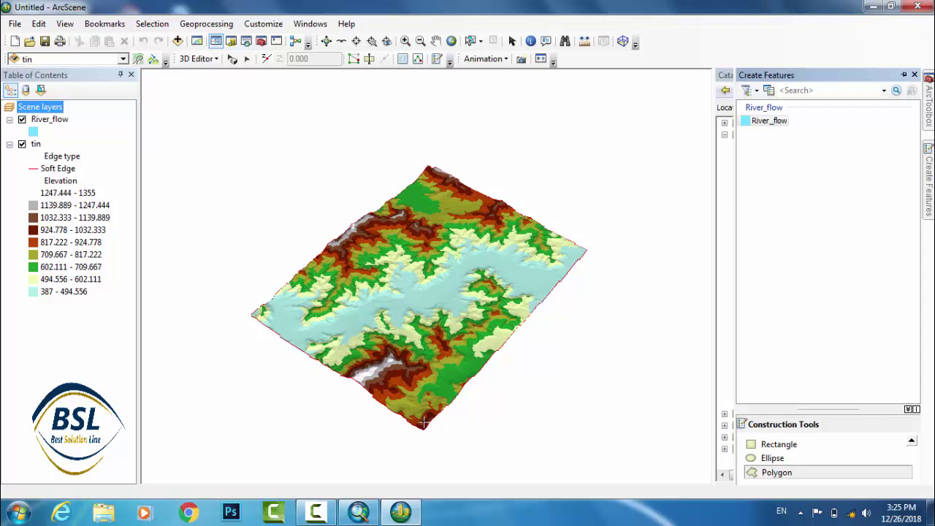
{"action": "left_click", "coordinate": [421, 426]}
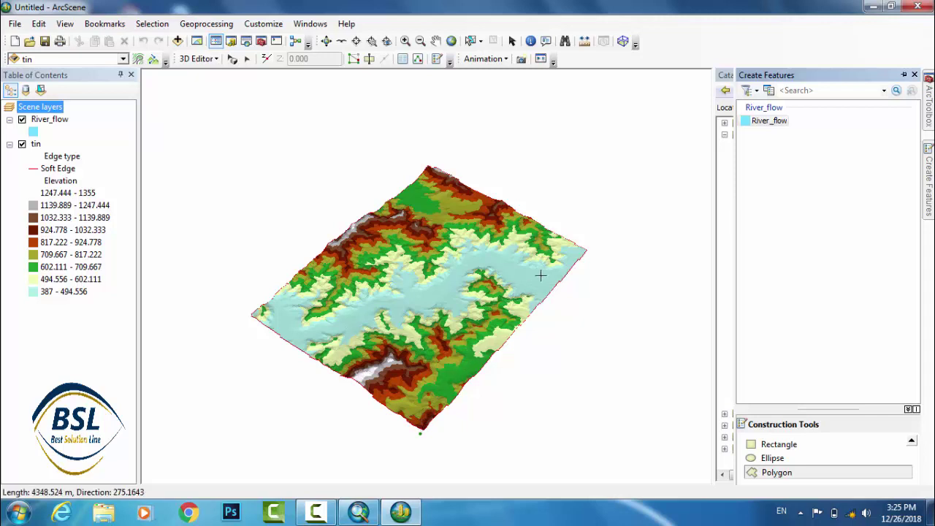
{"action": "left_click", "coordinate": [577, 250]}
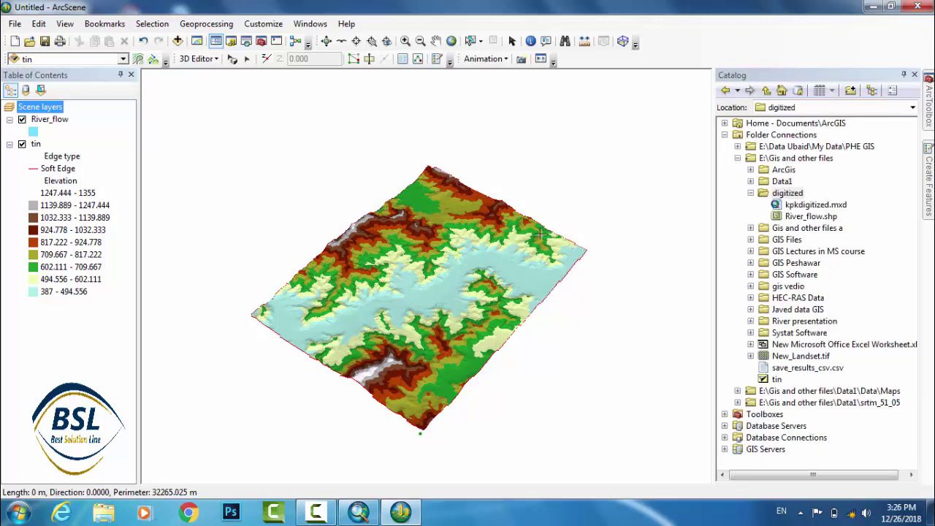
{"action": "left_click", "coordinate": [427, 170]}
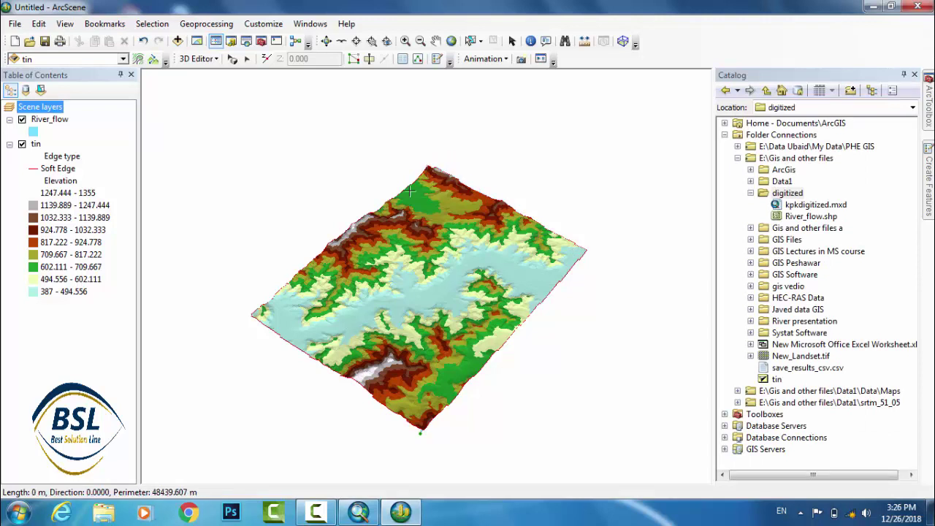
{"action": "left_click", "coordinate": [257, 313]}
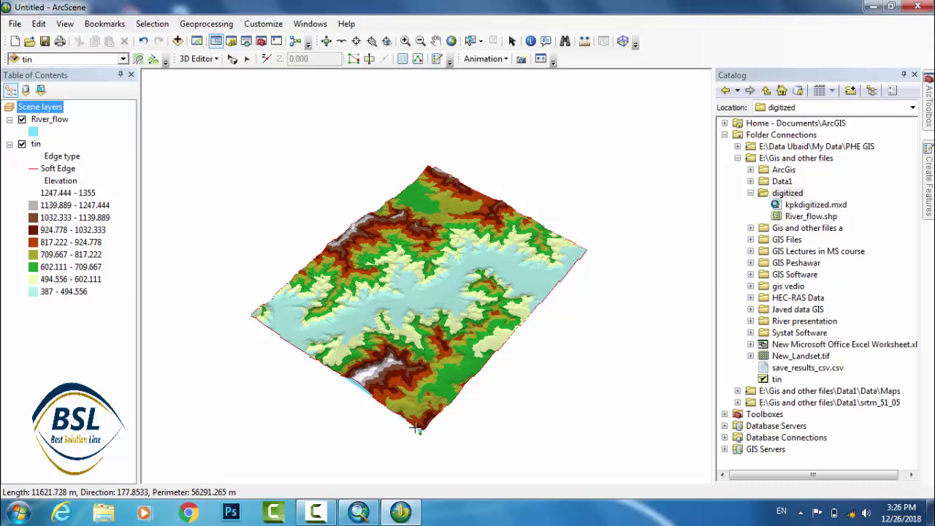
{"action": "left_click", "coordinate": [416, 429]}
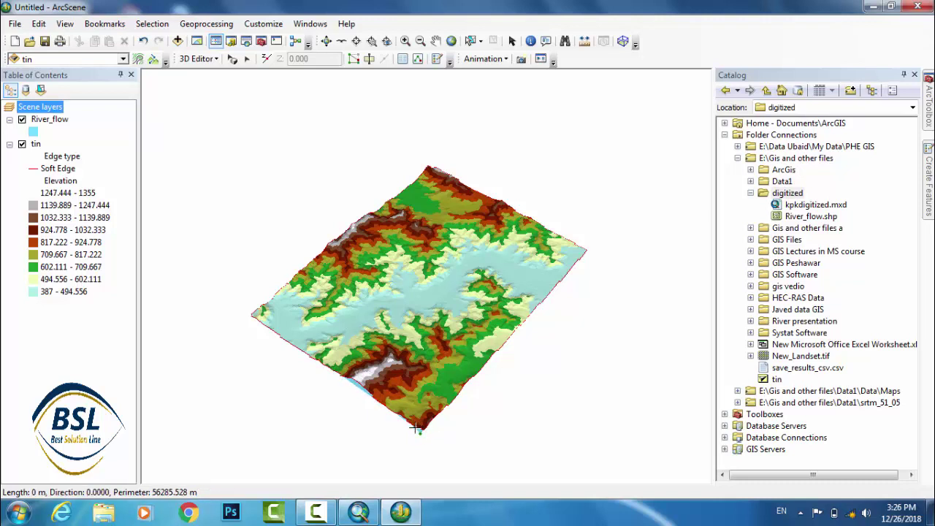
{"action": "right_click", "coordinate": [405, 355]}
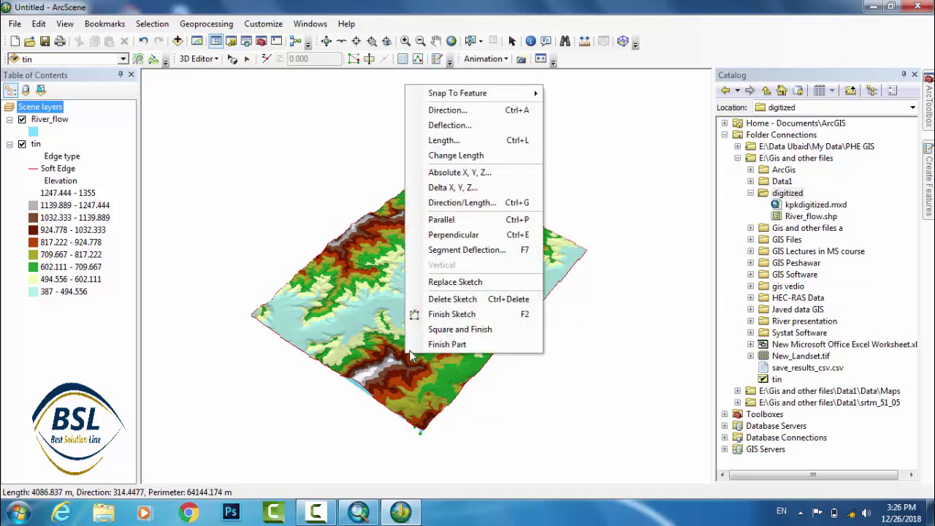
{"action": "left_click", "coordinate": [451, 314]}
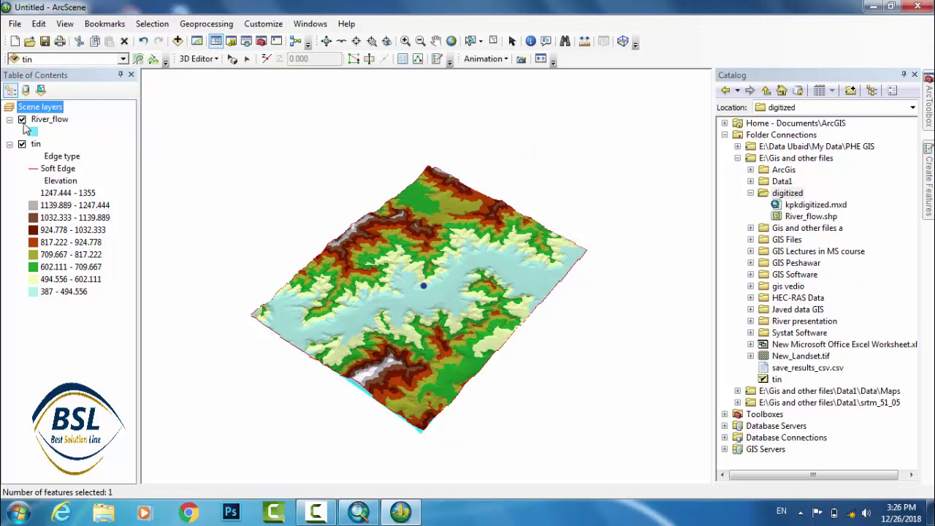
Save the River_flow polygon edits and stop the 3D Editor session
{"action": "left_click", "coordinate": [217, 58]}
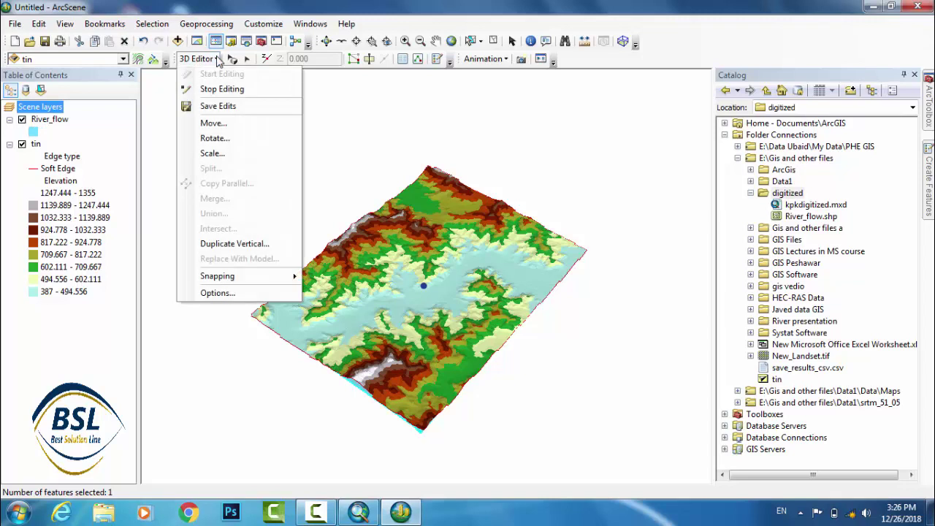
{"action": "left_click", "coordinate": [221, 107]}
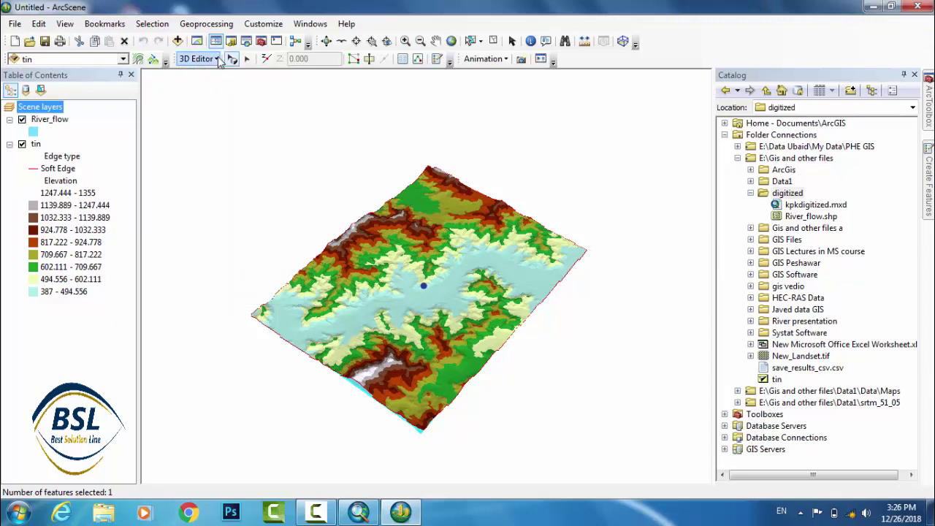
{"action": "left_click", "coordinate": [219, 59]}
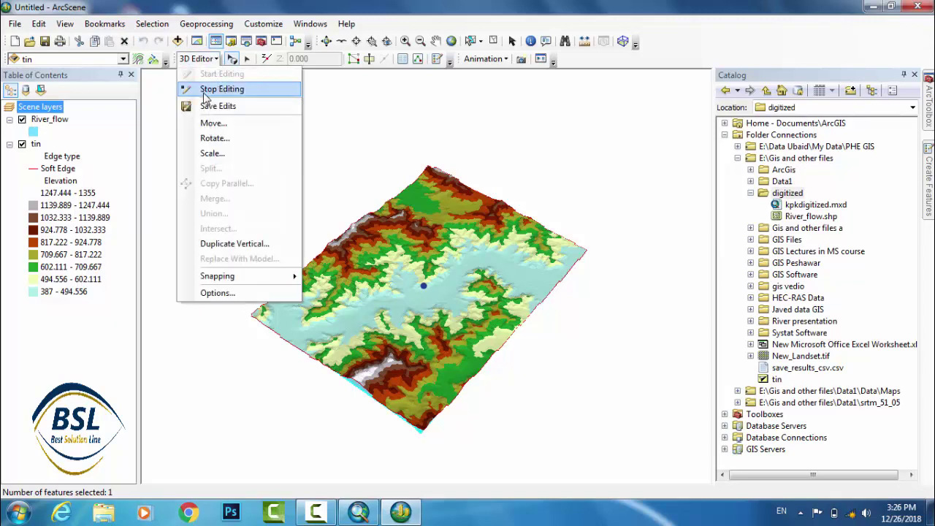
{"action": "left_click", "coordinate": [210, 86]}
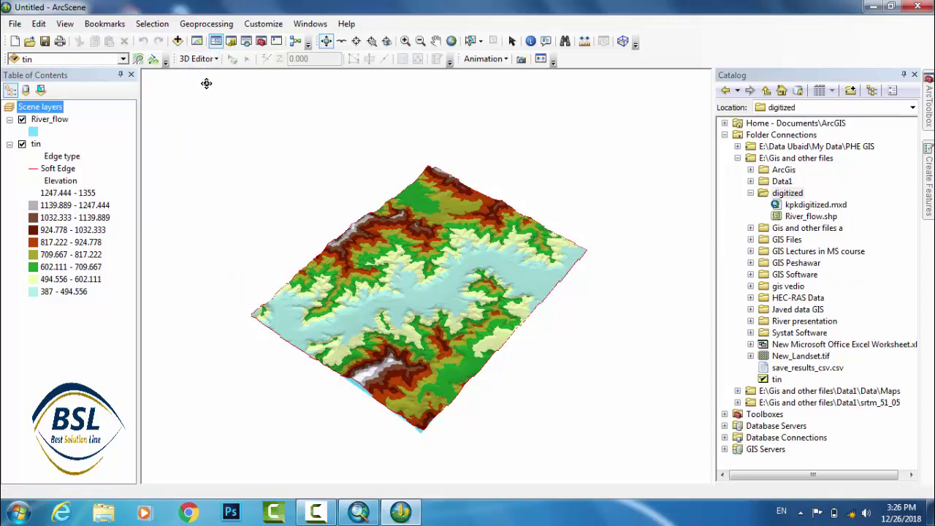
Set the tin layer's base-height conversion factor to 1 and zoom in on the surface
{"action": "left_click", "coordinate": [34, 146]}
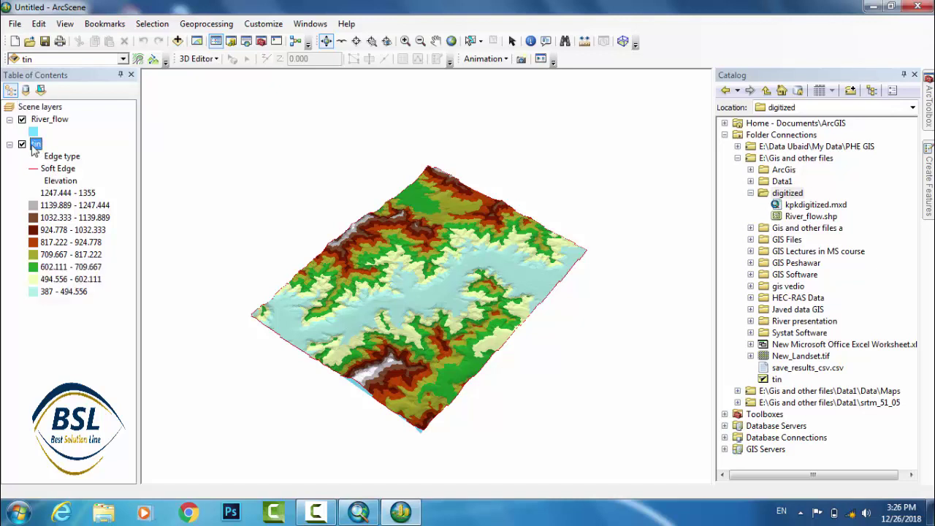
{"action": "right_click", "coordinate": [34, 146]}
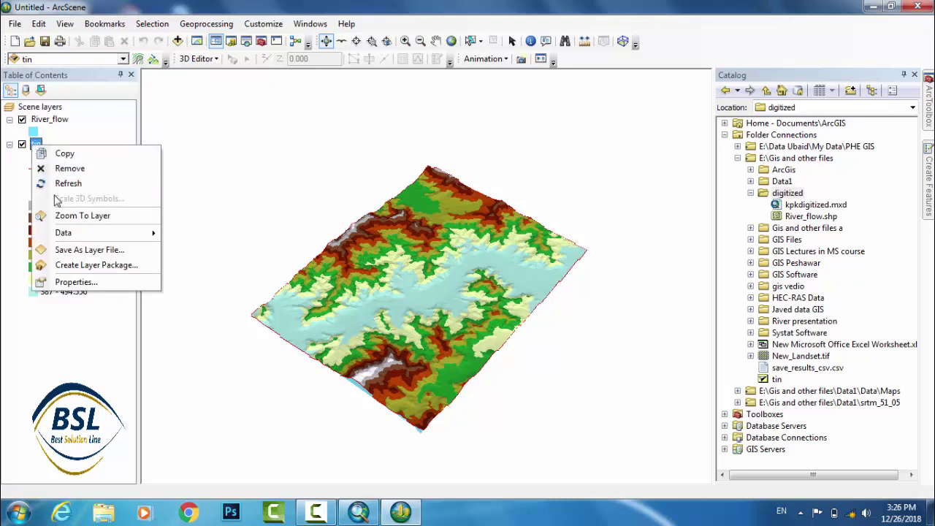
{"action": "left_click", "coordinate": [73, 282]}
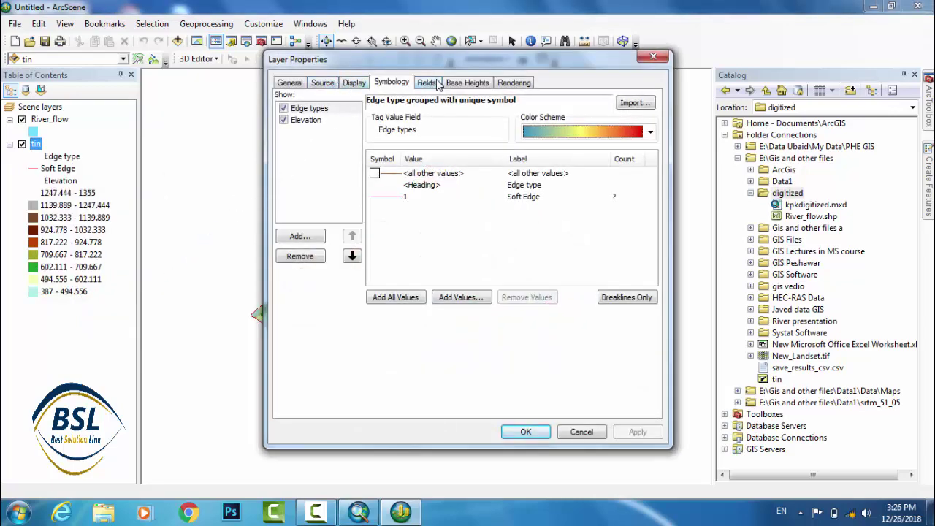
{"action": "left_click", "coordinate": [479, 85]}
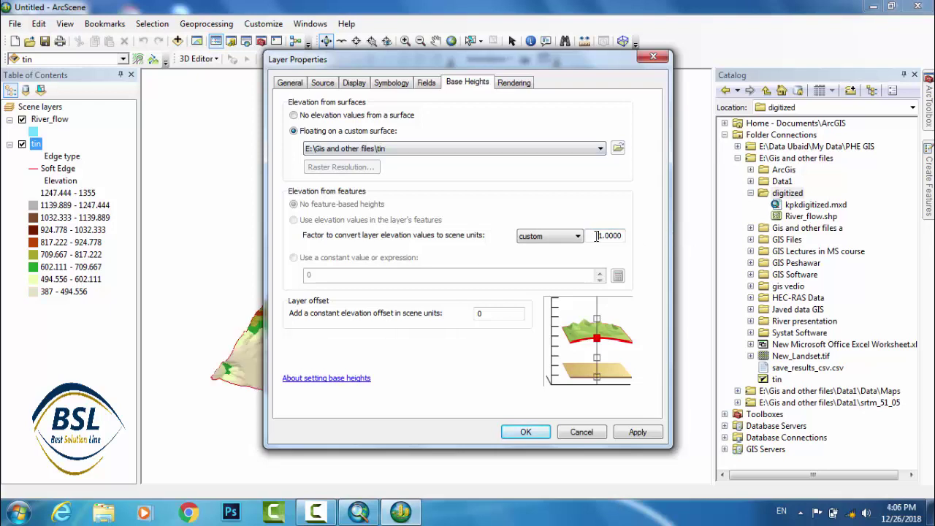
{"action": "left_click_drag", "start_coordinate": [596, 235], "coordinate": [633, 236]}
{"action": "type", "text": "1.8"}
{"action": "left_click", "coordinate": [636, 432]}
{"action": "left_click", "coordinate": [527, 433]}
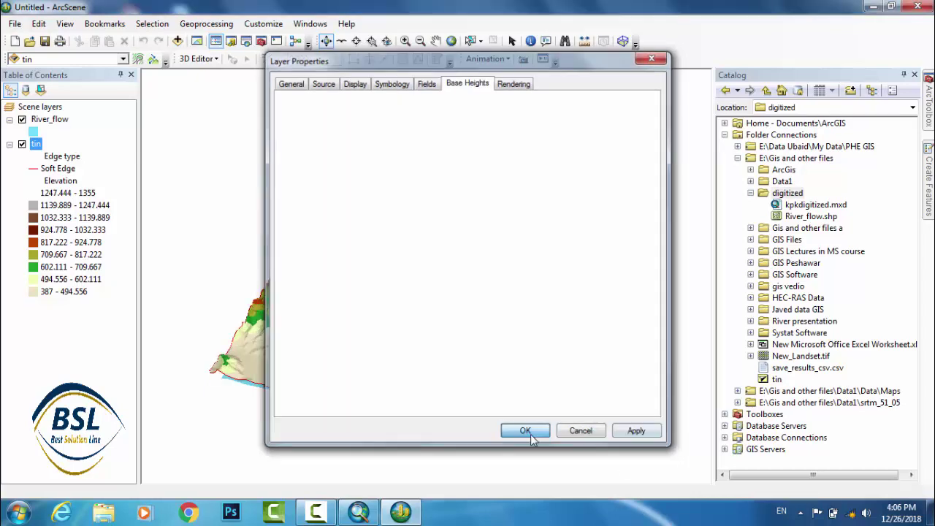
{"action": "scroll", "coordinate": [444, 358], "scroll_direction": "down", "scroll_amount": 3}
{"action": "scroll", "coordinate": [441, 354], "scroll_direction": "up", "scroll_amount": 4}
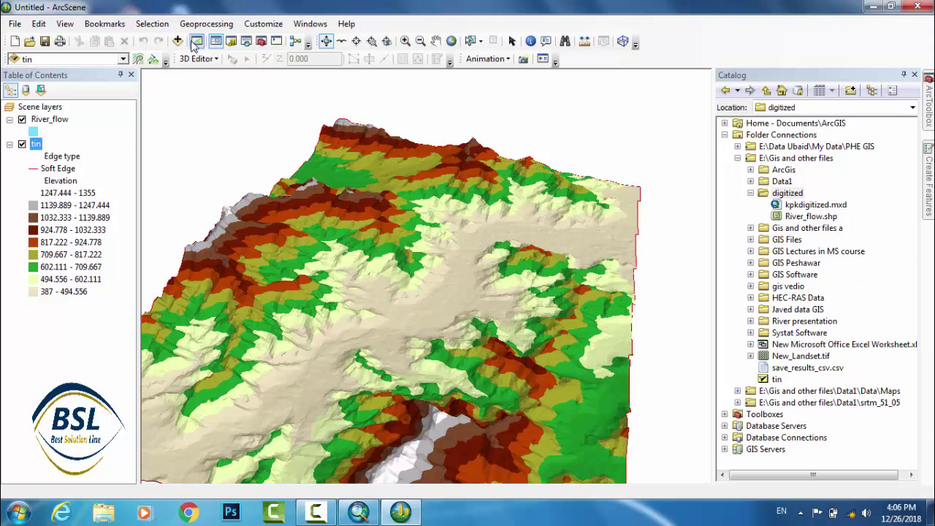
{"action": "right_click", "coordinate": [46, 121]}
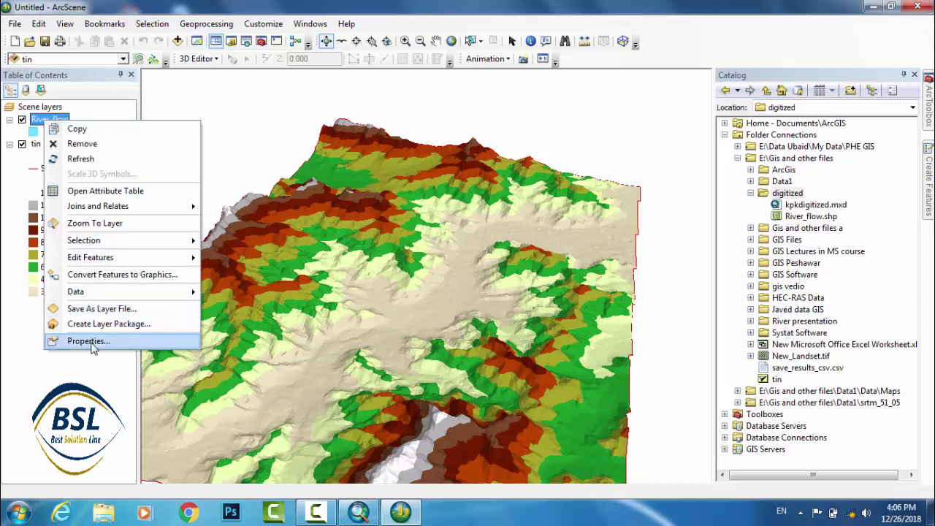
{"action": "left_click", "coordinate": [88, 341]}
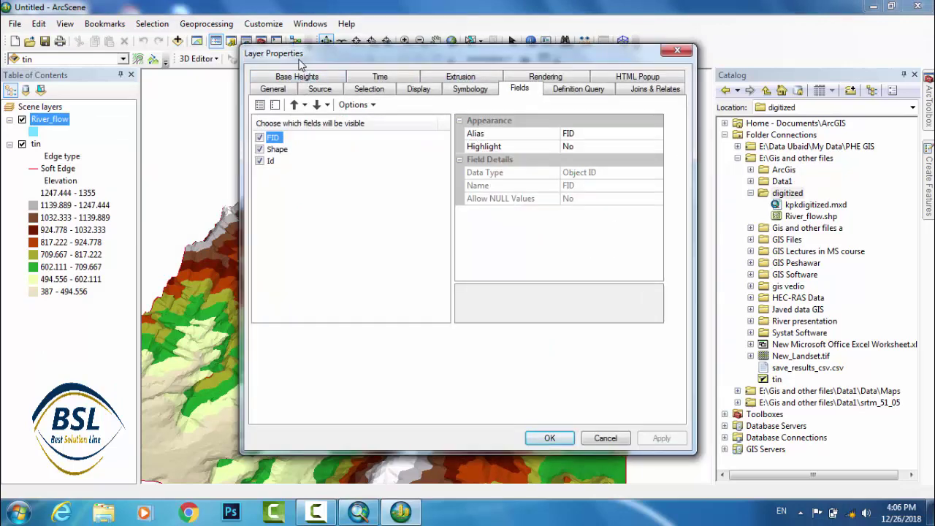
{"action": "left_click", "coordinate": [307, 79]}
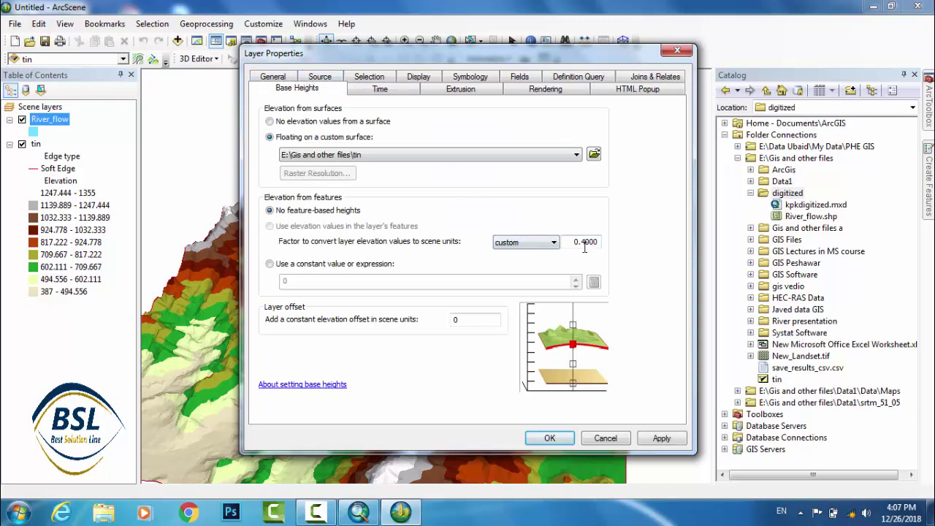
{"action": "left_click_drag", "start_coordinate": [570, 243], "coordinate": [603, 244]}
{"action": "left_click", "coordinate": [574, 222]}
{"action": "left_click_drag", "start_coordinate": [575, 247], "coordinate": [597, 248]}
{"action": "left_click", "coordinate": [657, 441]}
{"action": "left_click", "coordinate": [548, 438]}
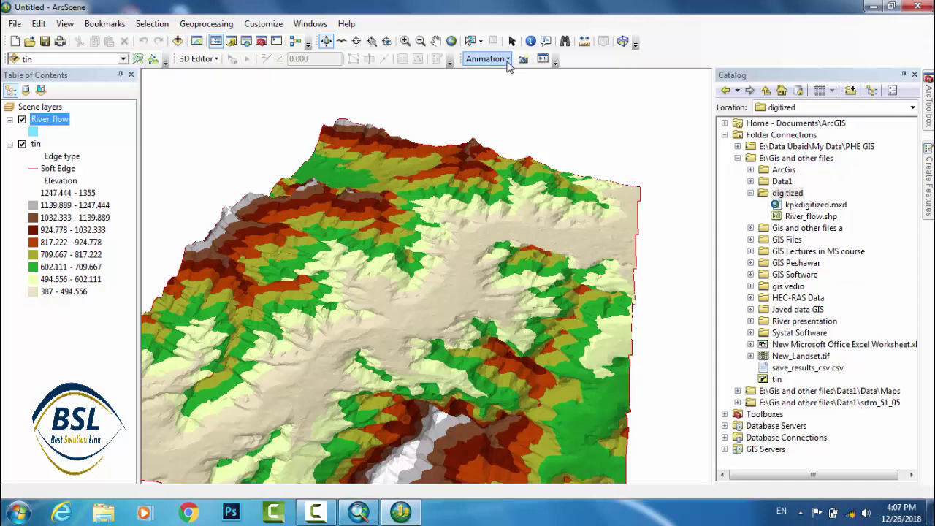
In the Animation Manager, create repeated Layer keyframes with River_flow as the source in Layer track 1
{"action": "left_click", "coordinate": [510, 62]}
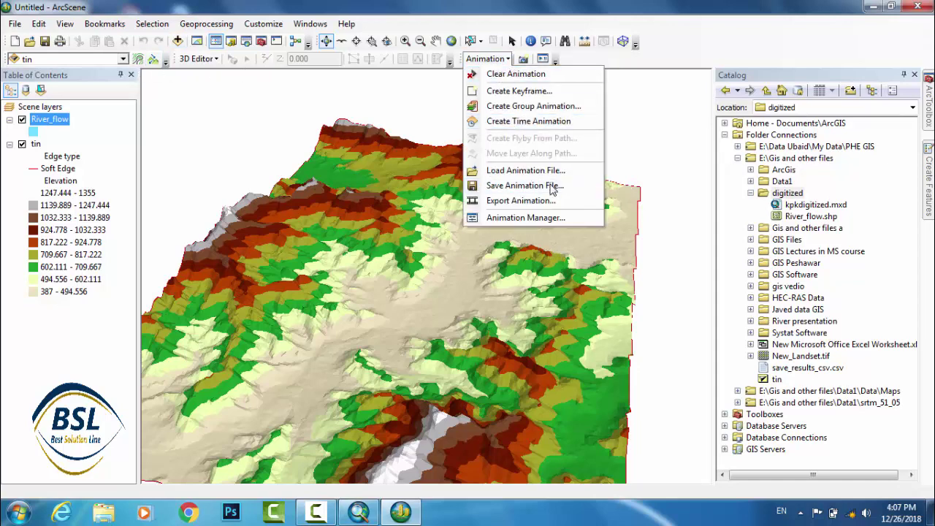
{"action": "left_click", "coordinate": [533, 220]}
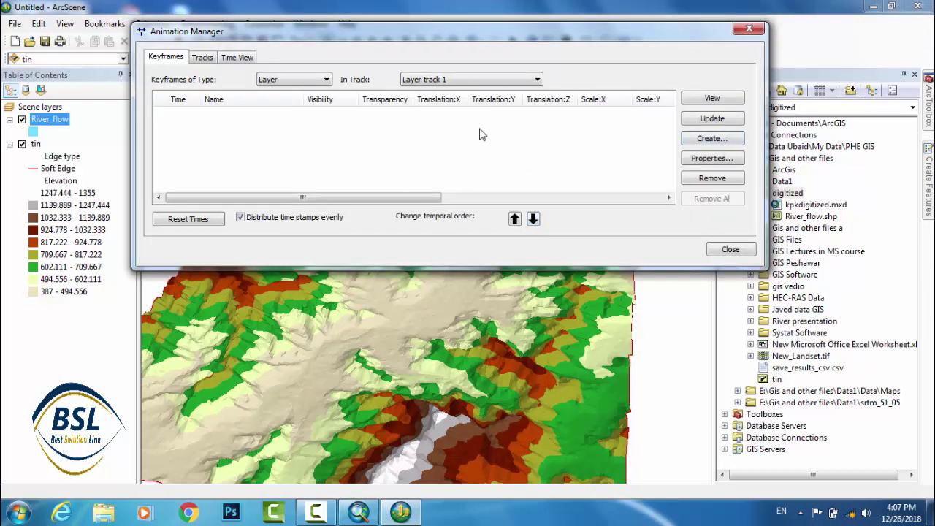
{"action": "left_click", "coordinate": [711, 139]}
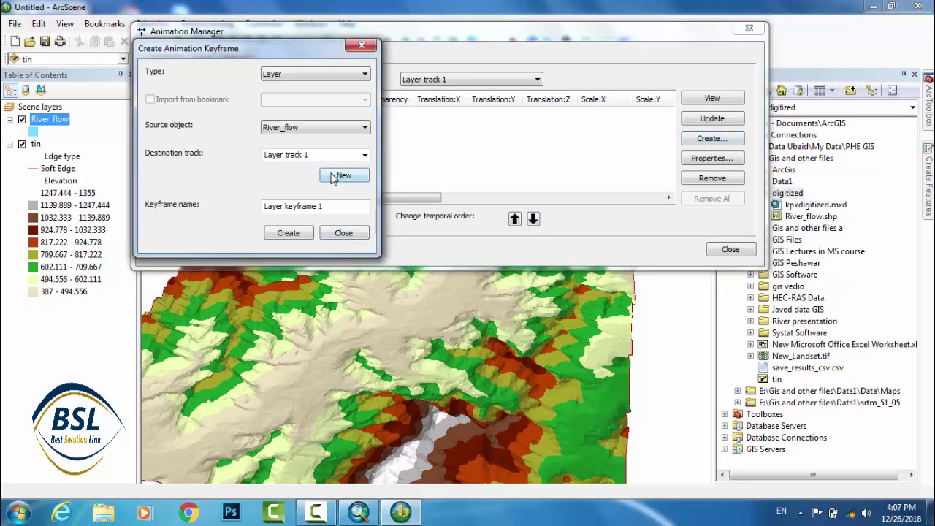
{"action": "left_click", "coordinate": [289, 233]}
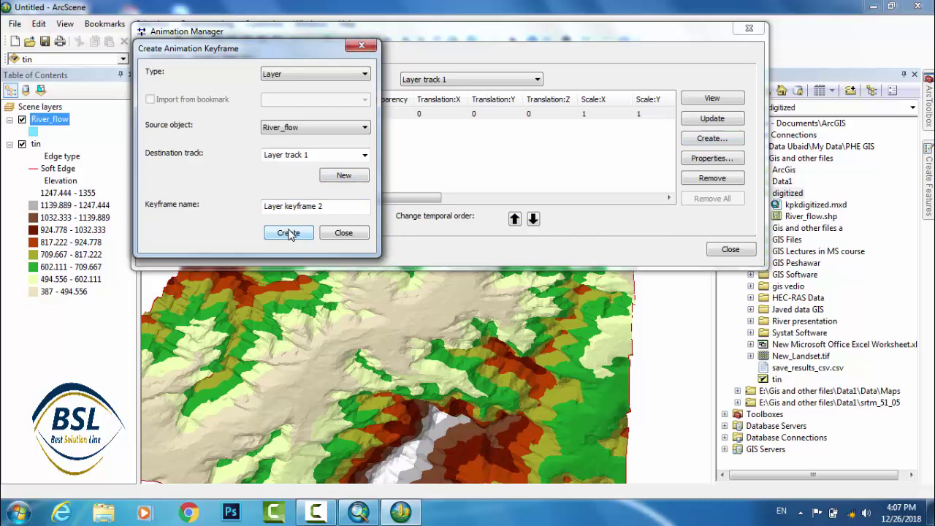
{"action": "left_click", "coordinate": [288, 233]}
{"action": "left_click", "coordinate": [289, 233]}
{"action": "left_click", "coordinate": [289, 233]}
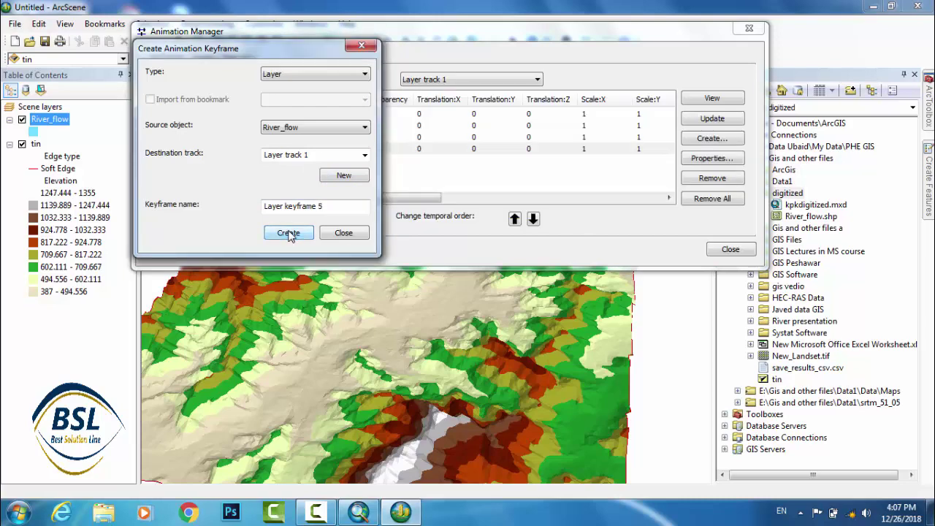
{"action": "left_click", "coordinate": [289, 233]}
{"action": "left_click", "coordinate": [289, 233]}
{"action": "left_click", "coordinate": [289, 233]}
{"action": "left_click", "coordinate": [289, 233]}
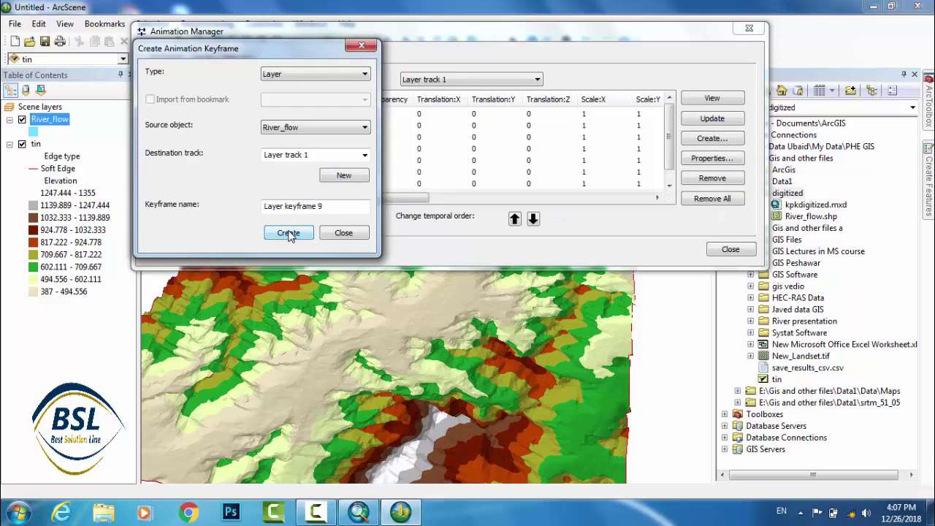
{"action": "left_click", "coordinate": [289, 233]}
{"action": "left_click", "coordinate": [288, 233]}
{"action": "left_click", "coordinate": [286, 233]}
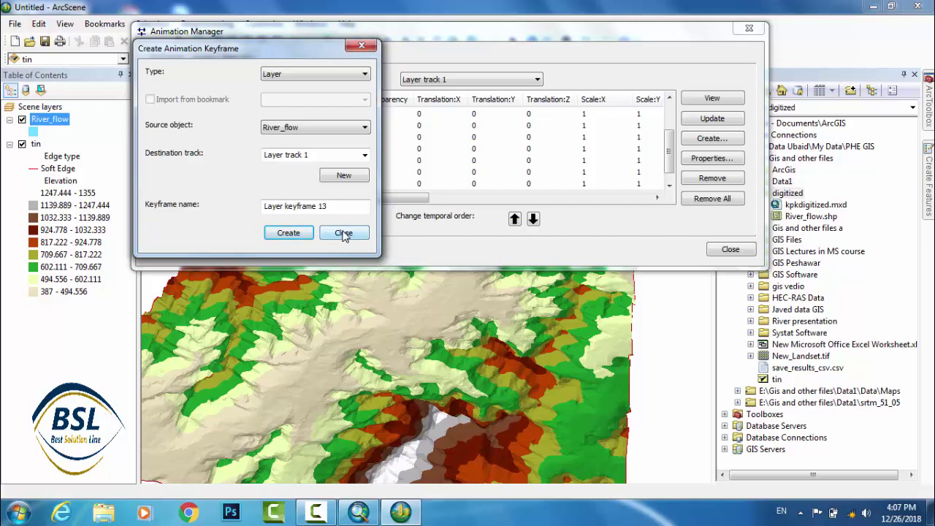
{"action": "left_click", "coordinate": [343, 233]}
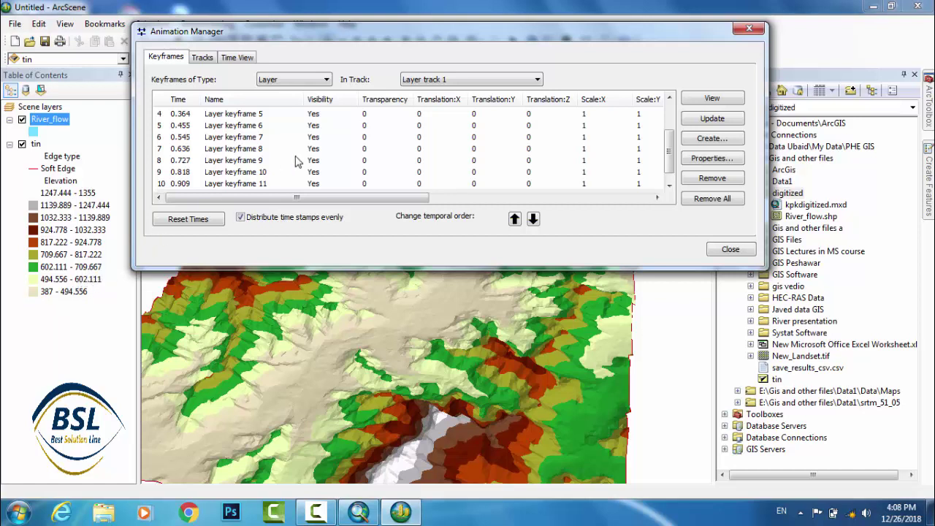
Enter Translation:Z values 360, 380, 400 and 420 for successive layer keyframes
{"action": "left_click", "coordinate": [542, 110]}
{"action": "left_click", "coordinate": [533, 111]}
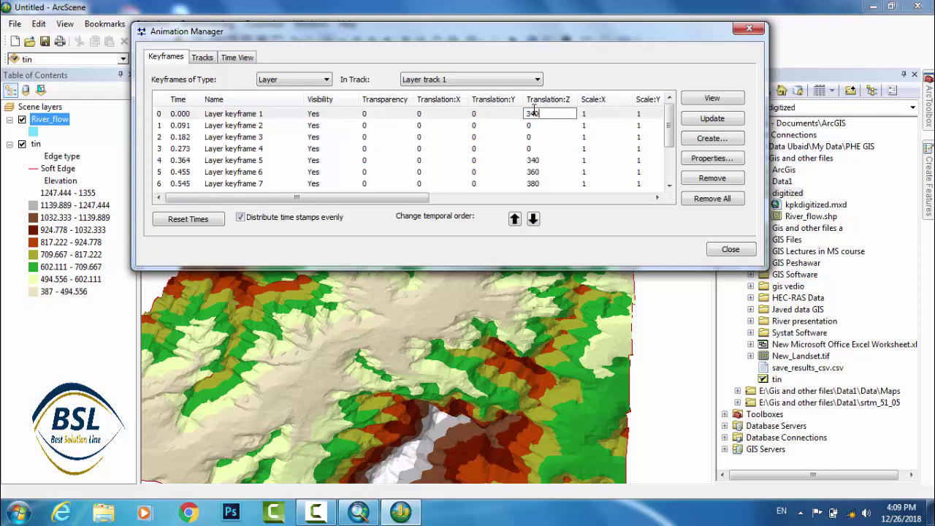
{"action": "left_click", "coordinate": [541, 125]}
{"action": "left_click", "coordinate": [533, 125]}
{"action": "type", "text": "3"}
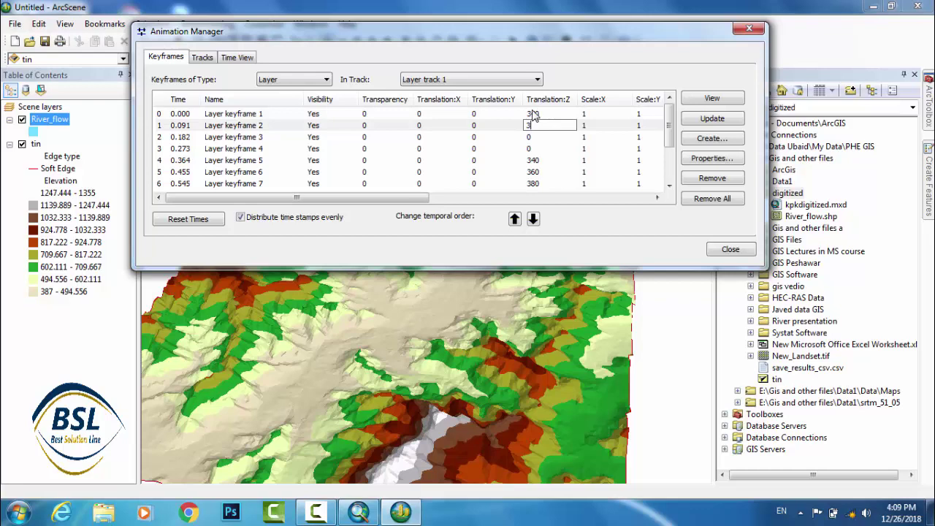
{"action": "type", "text": "60"}
{"action": "key", "text": "Down"}
{"action": "type", "text": "38"}
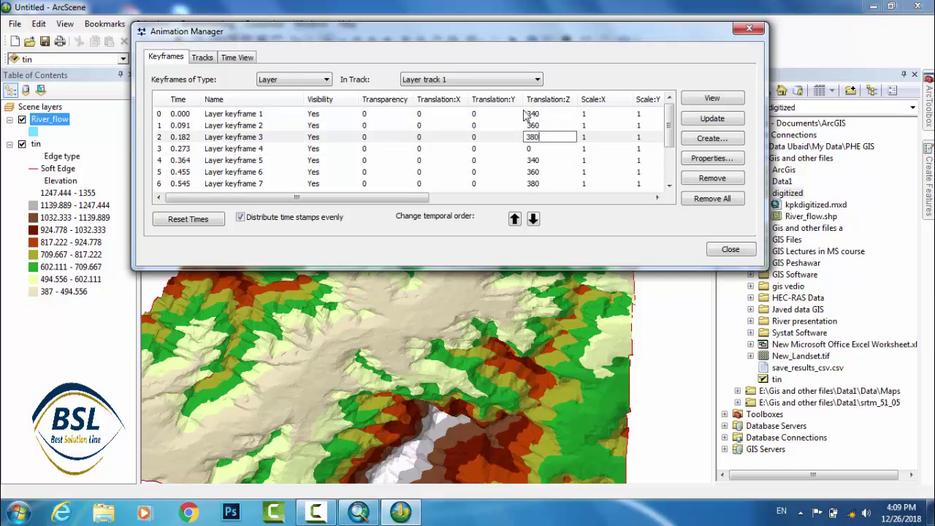
{"action": "type", "text": "0"}
{"action": "key", "text": "Down"}
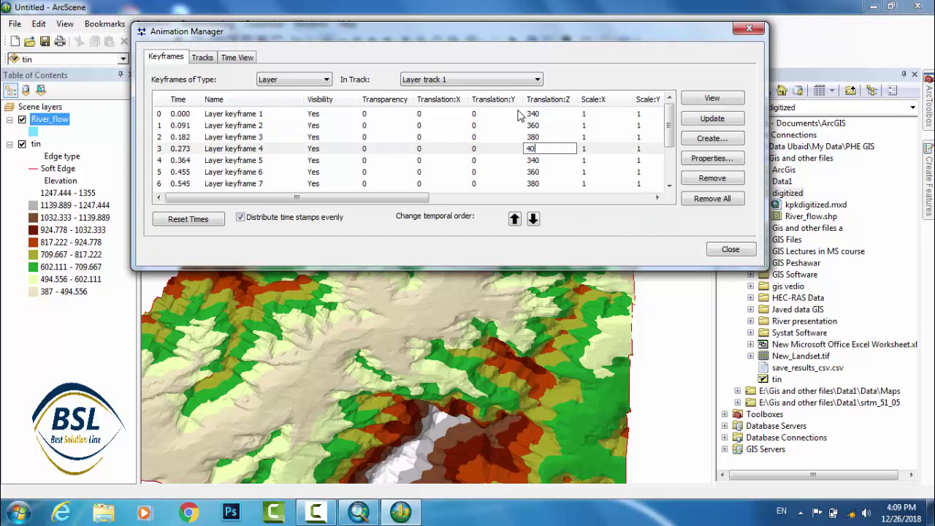
{"action": "type", "text": "400"}
{"action": "key", "text": "Down"}
{"action": "type", "text": "4"}
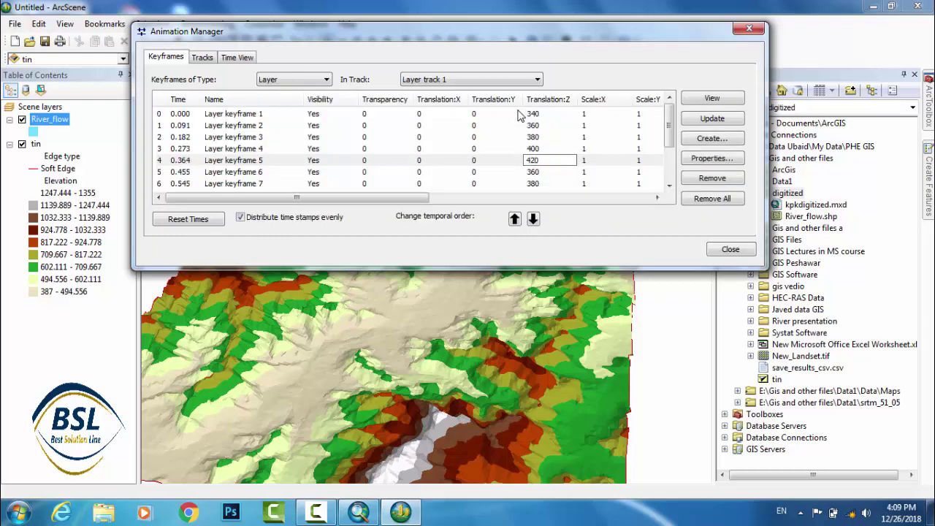
{"action": "key", "text": "Down"}
Continue the Translation:Z values with 440, 460, 480, 500, 520, 540 and 560 for keyframe 12
{"action": "type", "text": "44"}
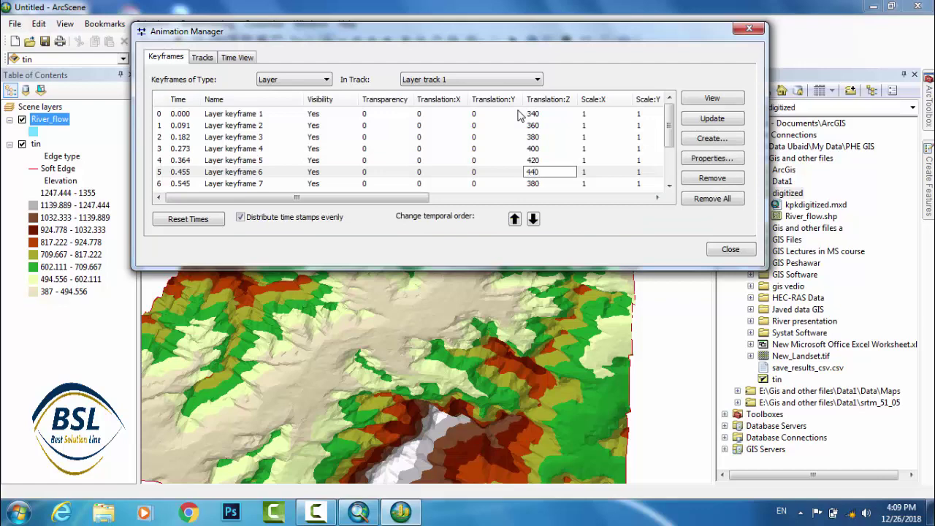
{"action": "key", "text": "Down"}
{"action": "type", "text": "46"}
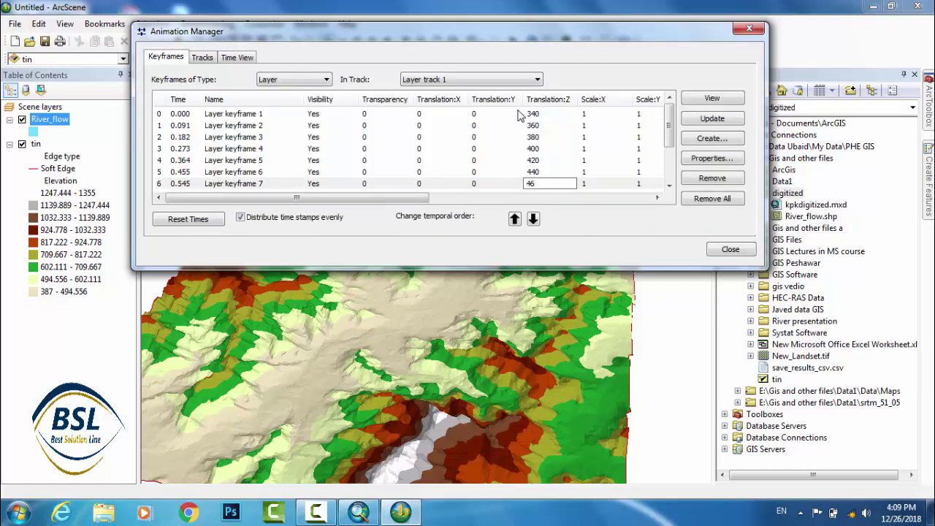
{"action": "key", "text": "Down"}
{"action": "type", "text": "4"}
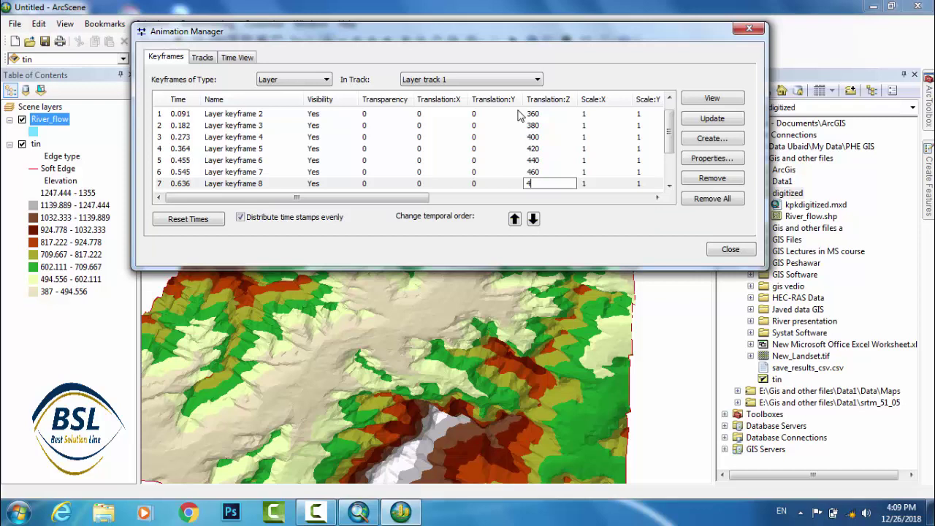
{"action": "type", "text": "80"}
{"action": "key", "text": "Down"}
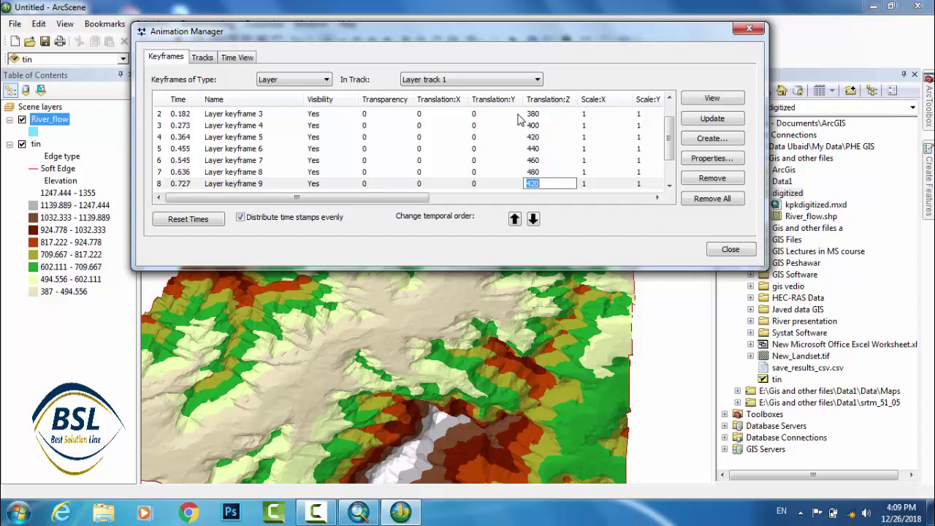
{"action": "type", "text": "500"}
{"action": "key", "text": "Down"}
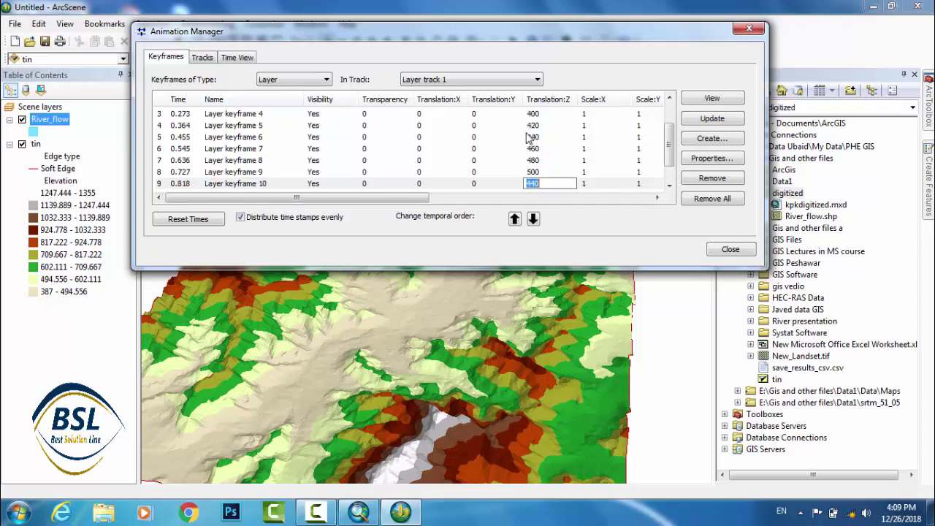
{"action": "type", "text": "520"}
{"action": "key", "text": "Down"}
{"action": "type", "text": "540"}
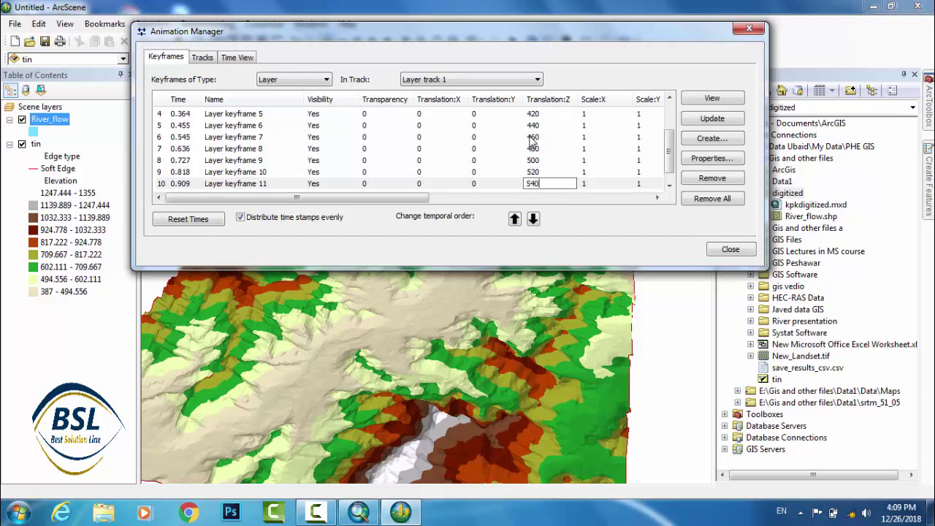
{"action": "key", "text": "Down"}
{"action": "type", "text": "5"}
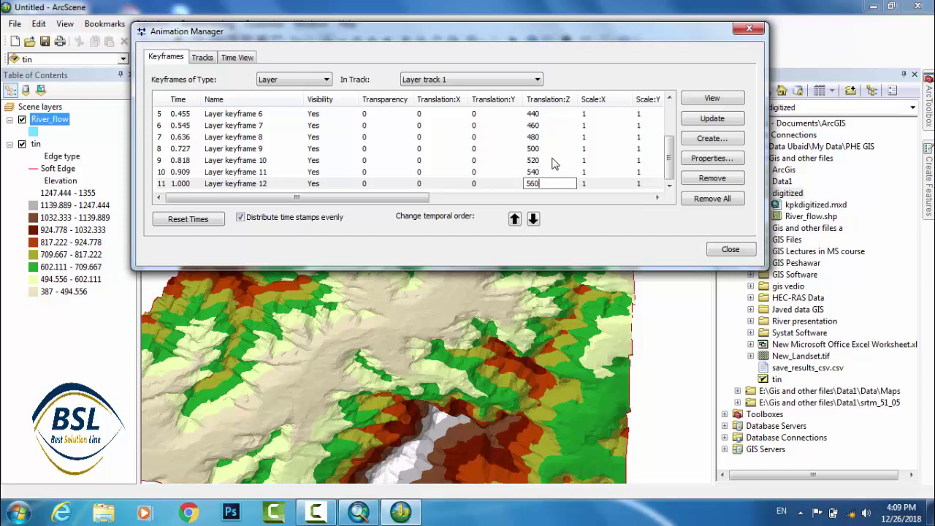
{"action": "key", "text": "Return"}
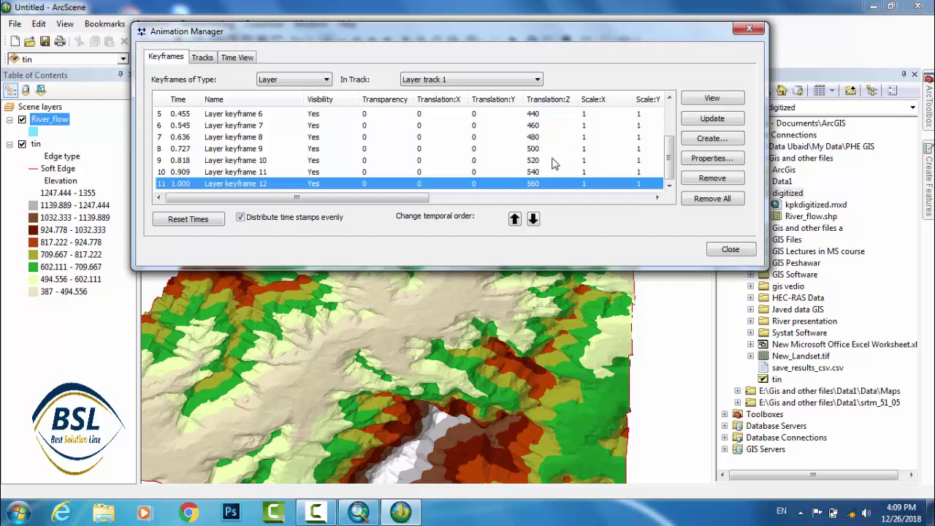
Add River_flow layer keyframe 13 and give it a Translation:Z of 580
{"action": "scroll", "coordinate": [549, 179], "scroll_direction": "up", "scroll_amount": 2}
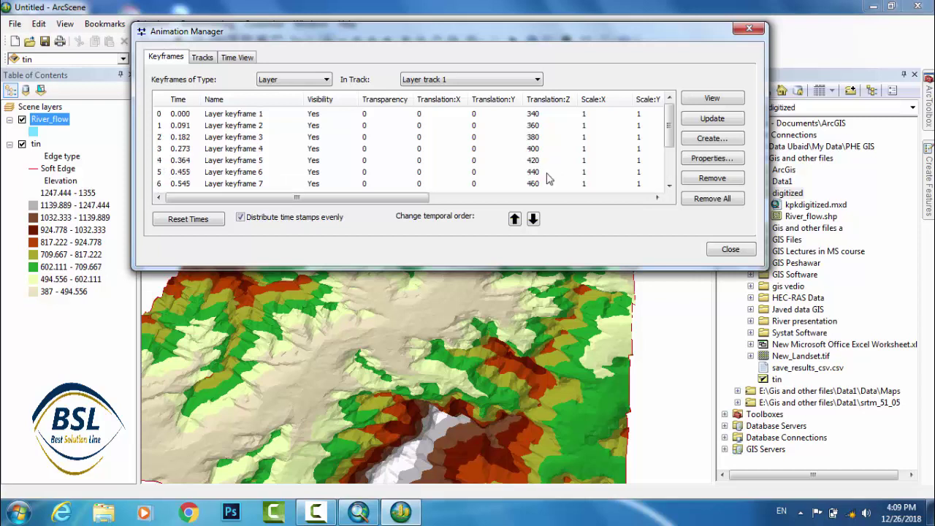
{"action": "scroll", "coordinate": [549, 179], "scroll_direction": "down", "scroll_amount": 2}
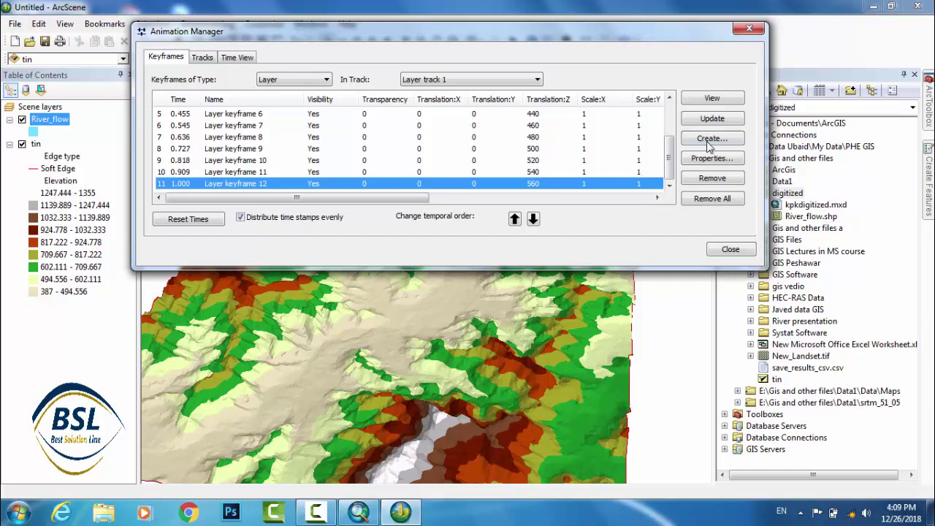
{"action": "scroll", "coordinate": [514, 121], "scroll_direction": "up", "scroll_amount": 2}
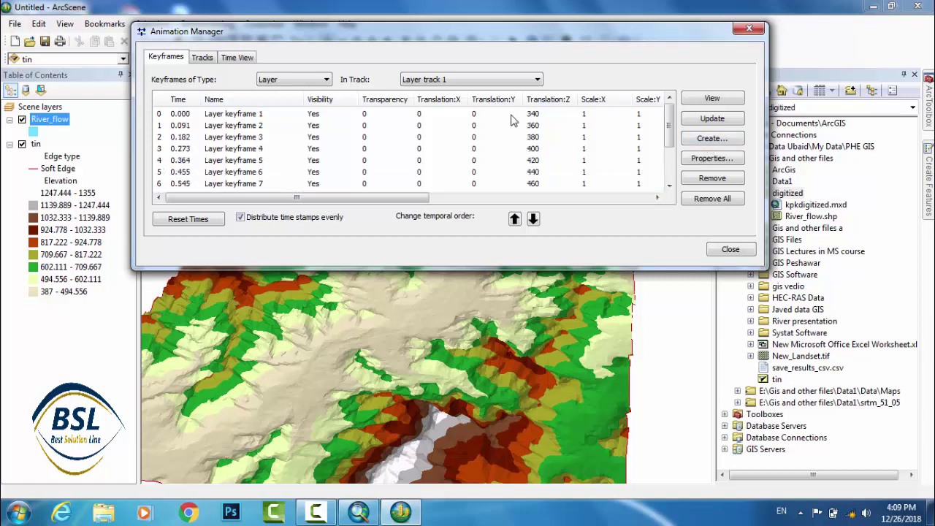
{"action": "scroll", "coordinate": [514, 120], "scroll_direction": "down", "scroll_amount": 2}
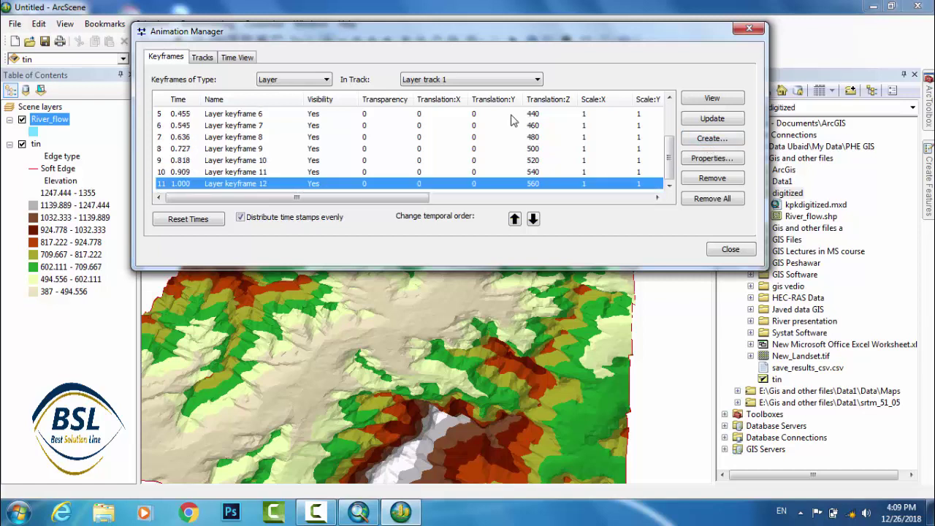
{"action": "left_click", "coordinate": [717, 140]}
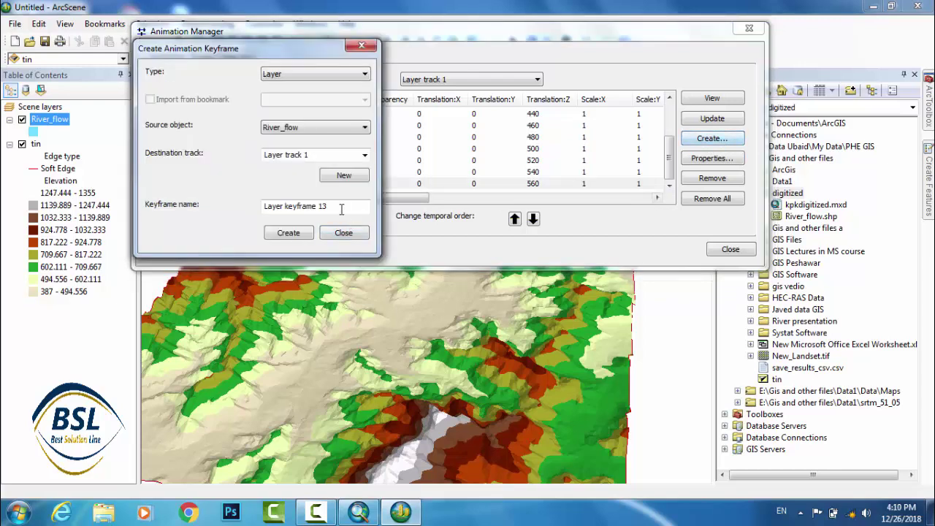
{"action": "left_click", "coordinate": [296, 235]}
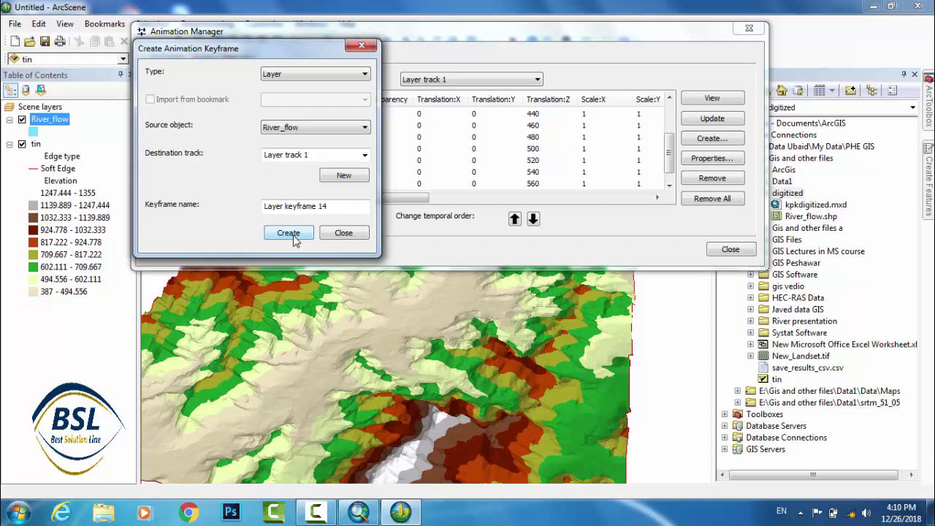
{"action": "left_click", "coordinate": [338, 238]}
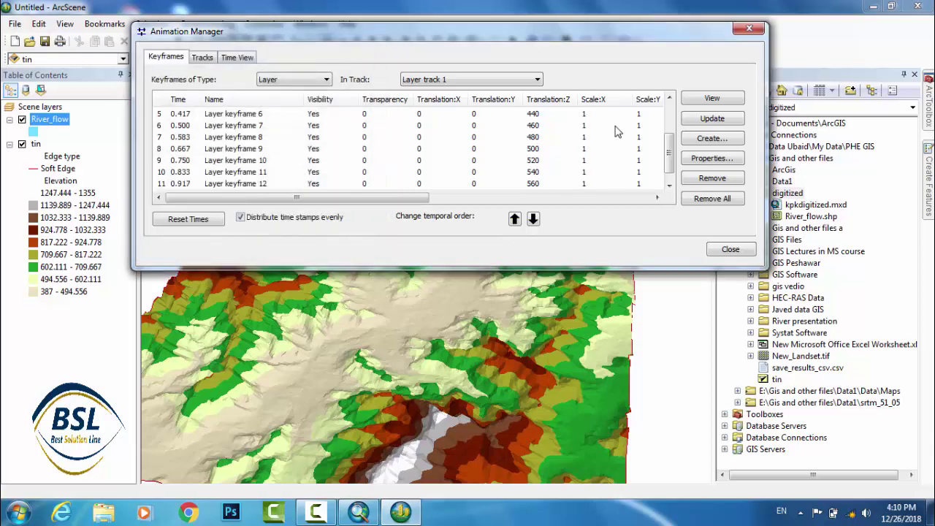
{"action": "left_click", "coordinate": [557, 183]}
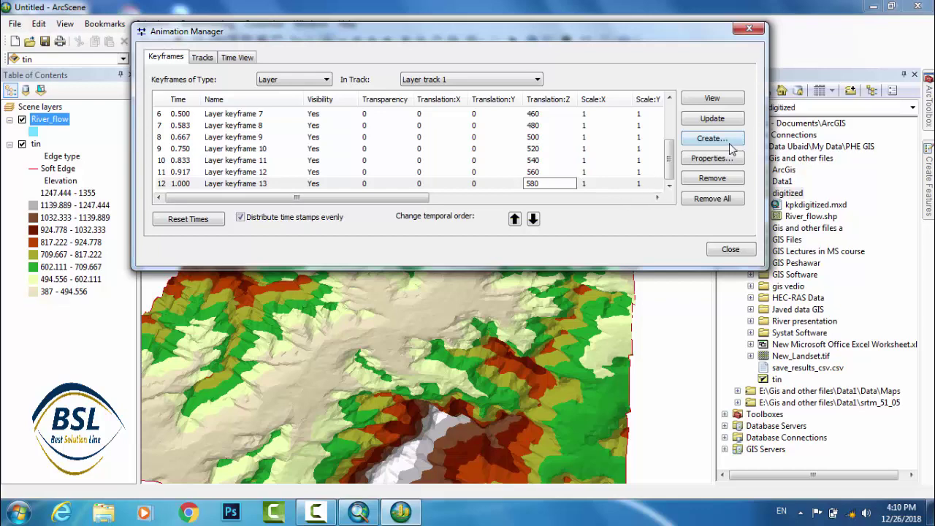
{"action": "left_click", "coordinate": [719, 140]}
Add keyframes 14 to 16 and set their Translation:Z values to 600, 620 and 640
{"action": "left_click", "coordinate": [719, 140]}
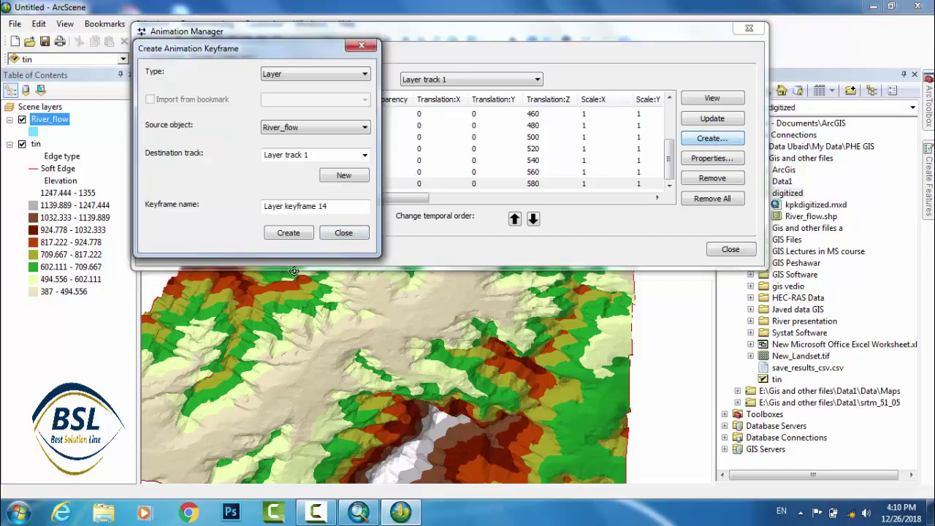
{"action": "left_click", "coordinate": [281, 234]}
{"action": "left_click", "coordinate": [282, 233]}
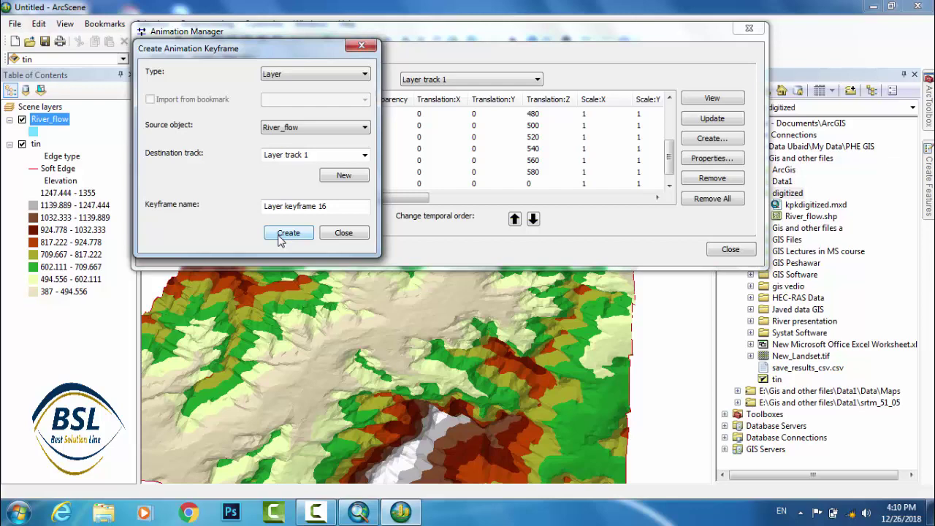
{"action": "left_click", "coordinate": [292, 235]}
{"action": "left_click", "coordinate": [340, 232]}
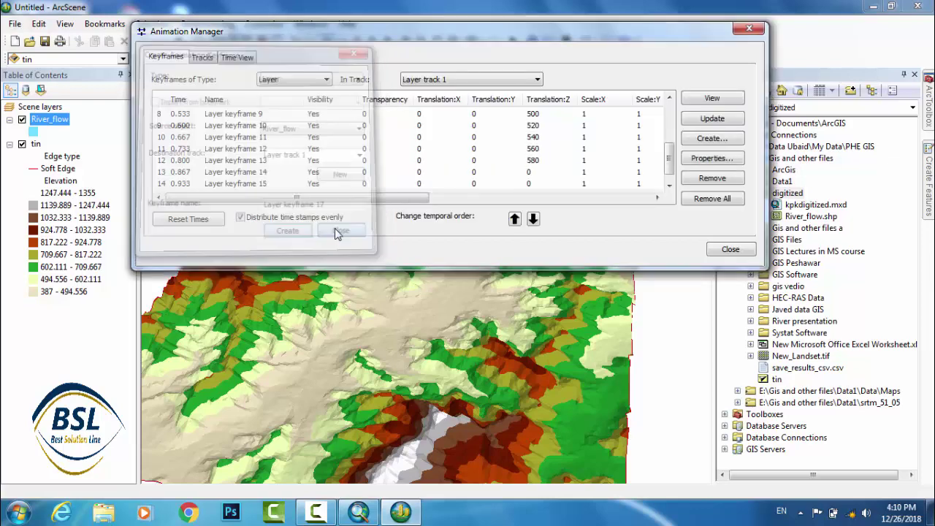
{"action": "double_click", "coordinate": [520, 174]}
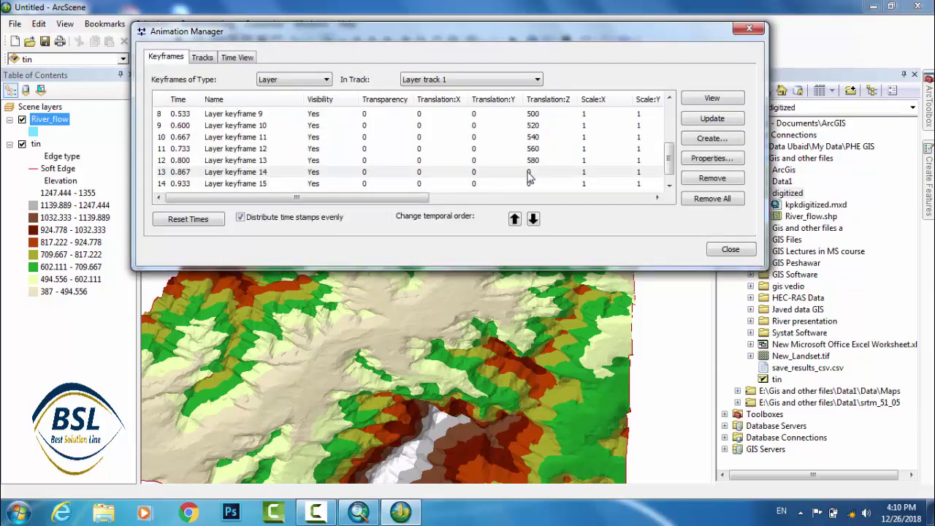
{"action": "double_click", "coordinate": [530, 172]}
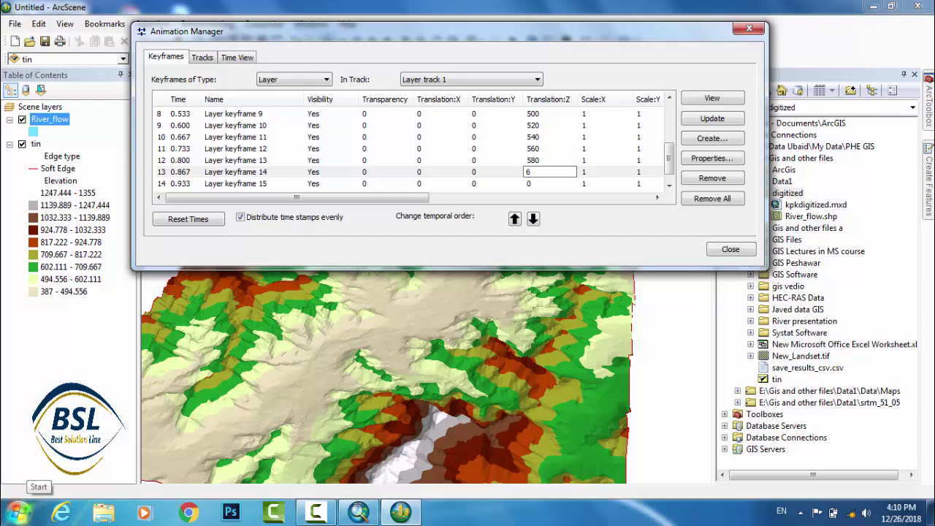
{"action": "type", "text": "600"}
{"action": "double_click", "coordinate": [548, 183]}
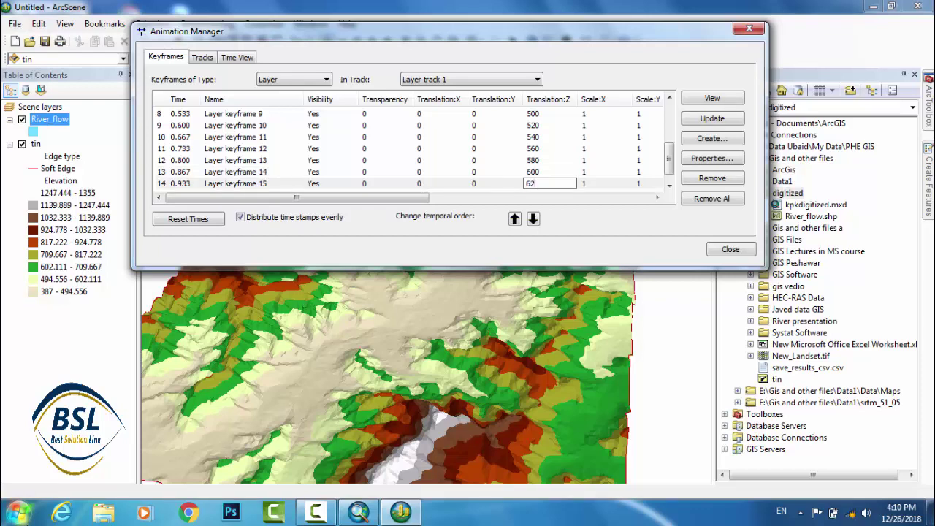
{"action": "key", "text": "Return"}
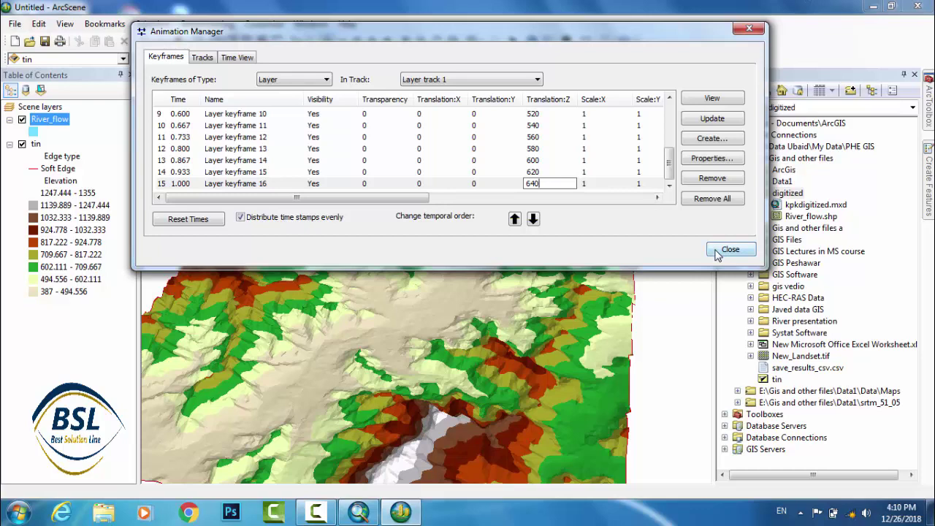
Close the Animation Manager, open Animation Controls, pan the terrain up-right, and play the animation
{"action": "left_click", "coordinate": [729, 249]}
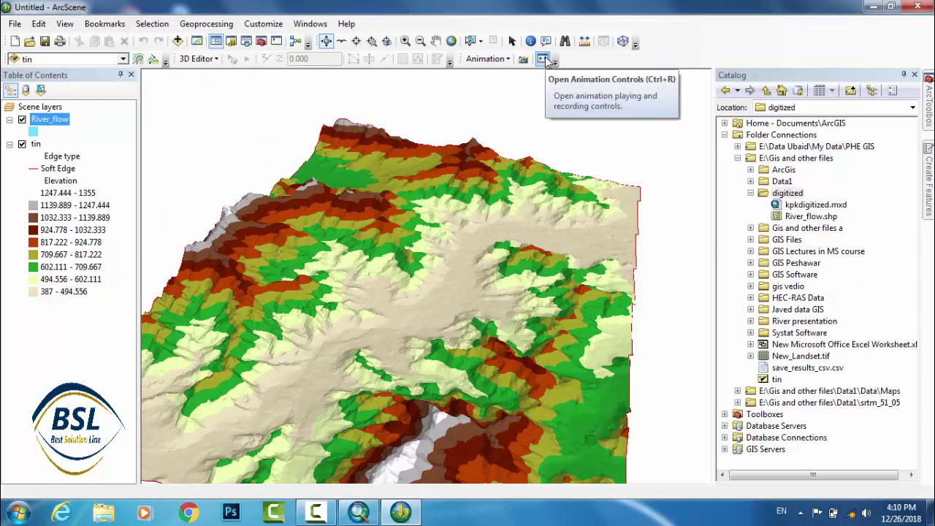
{"action": "left_click", "coordinate": [543, 60]}
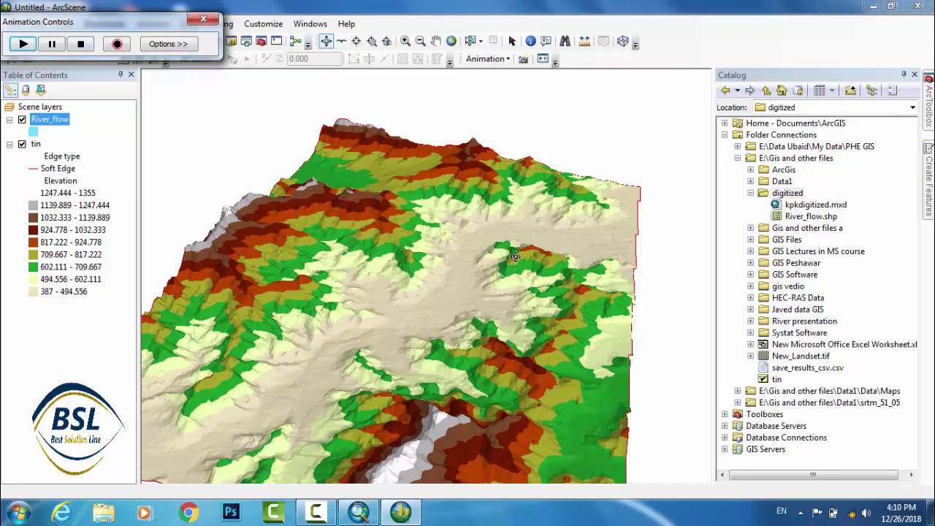
{"action": "left_click", "coordinate": [435, 41]}
{"action": "left_click_drag", "start_coordinate": [481, 200], "coordinate": [497, 181]}
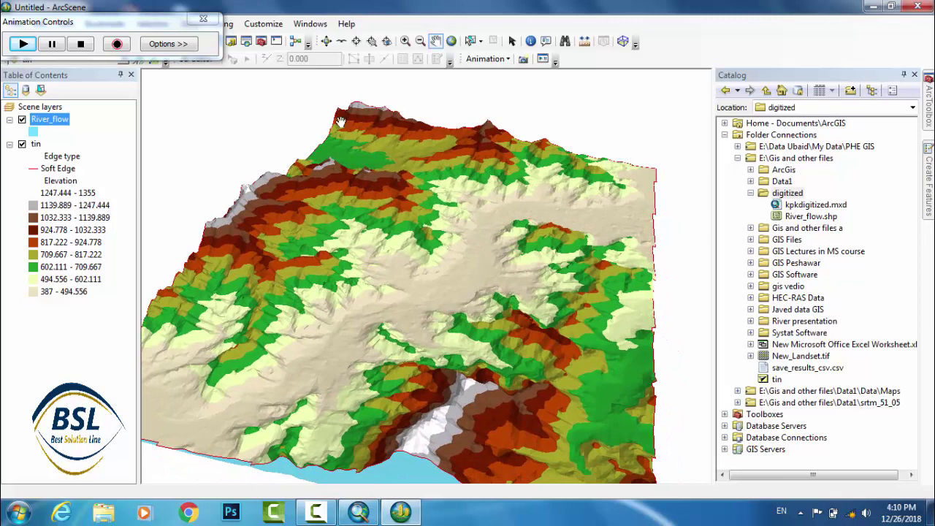
{"action": "left_click", "coordinate": [22, 44]}
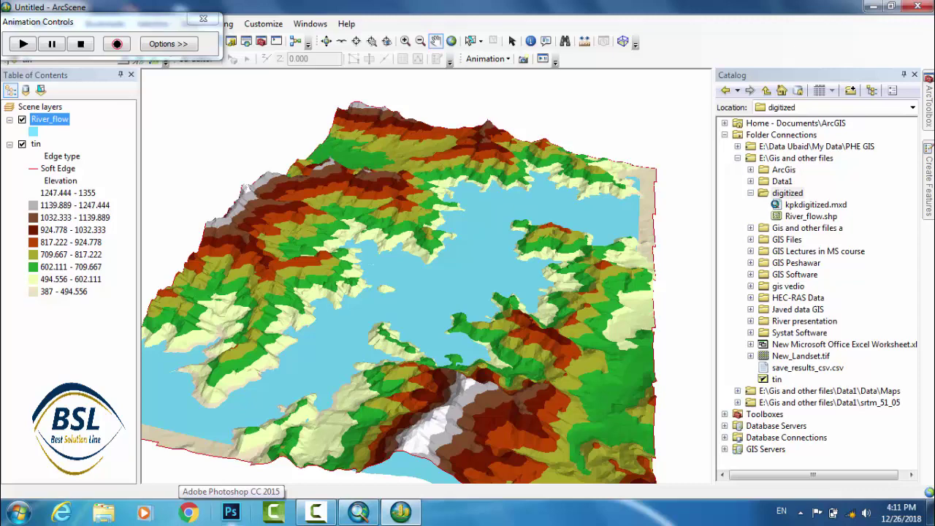
Play the River_flow rising animation twice more from the start
{"action": "left_click", "coordinate": [23, 45]}
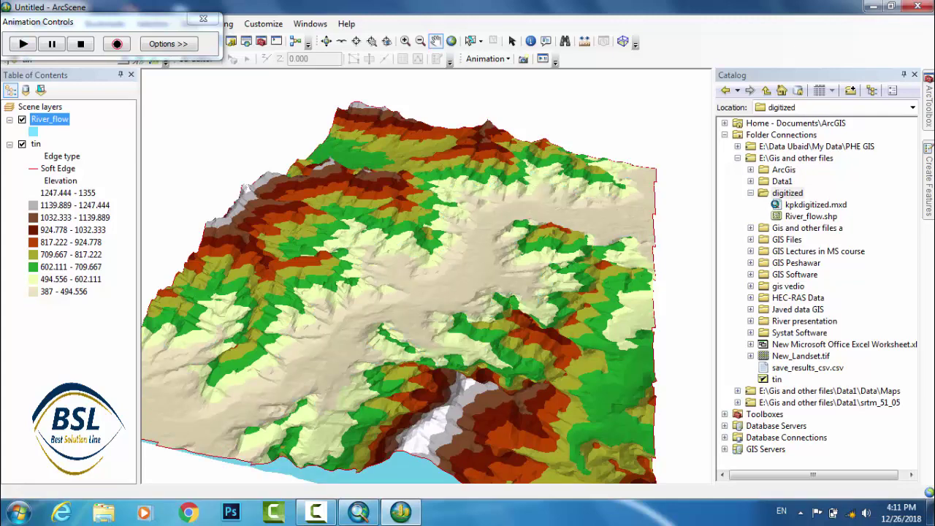
{"action": "left_click", "coordinate": [23, 44]}
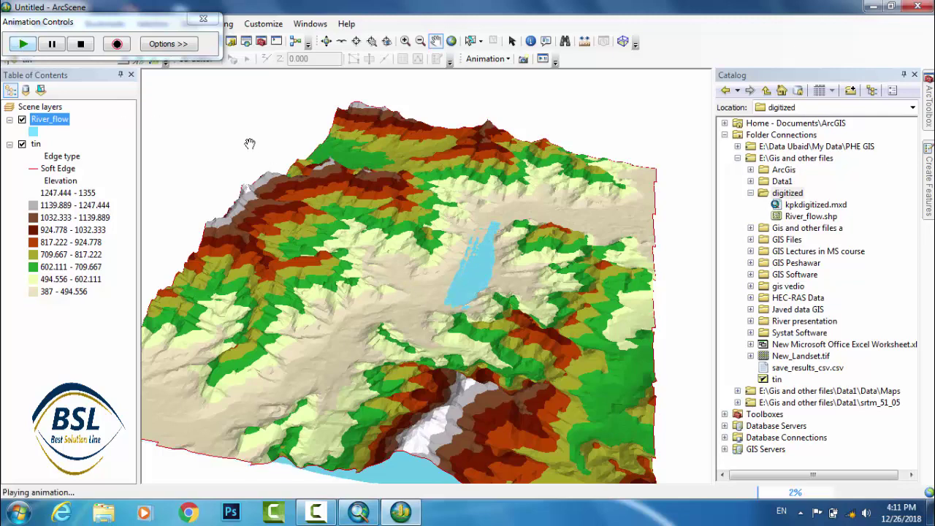